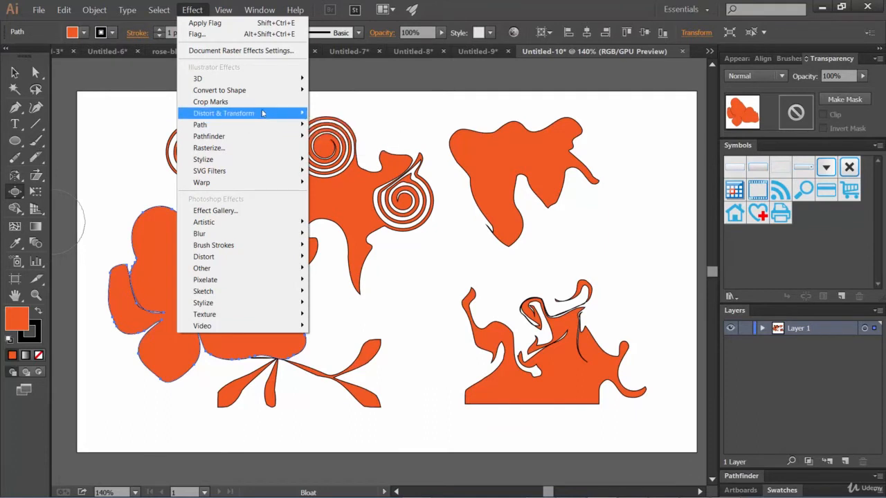
pyautogui.moveTo(263, 112)
pyautogui.click(346, 124)
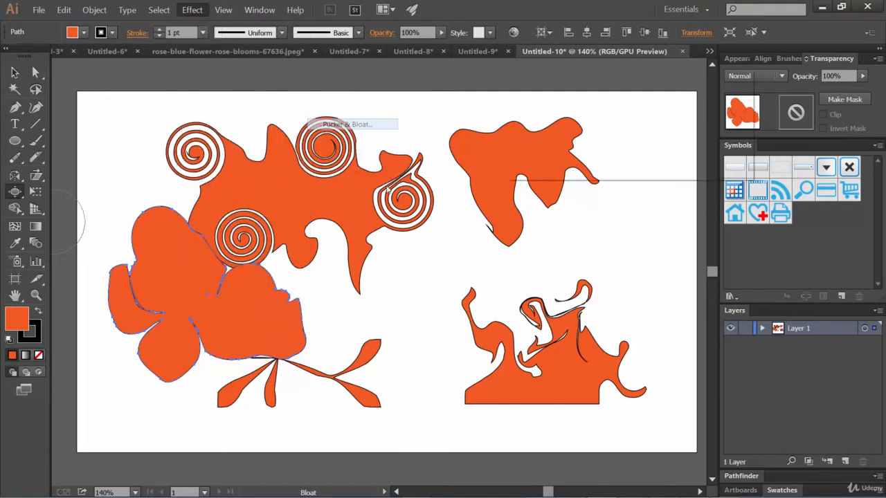
pyautogui.click(730, 147)
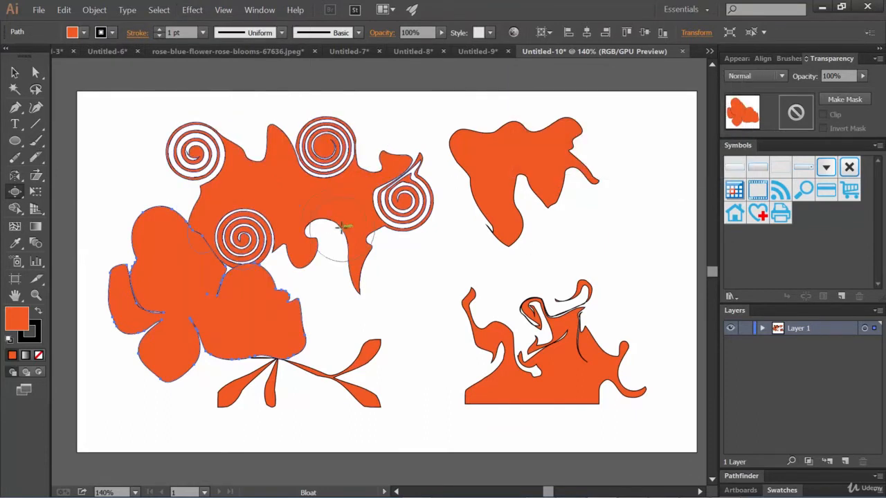
# Step: Draw a nearly circular ellipse near the artboard's right edge, just above the warped rectangle shape
pyautogui.click(14, 145)
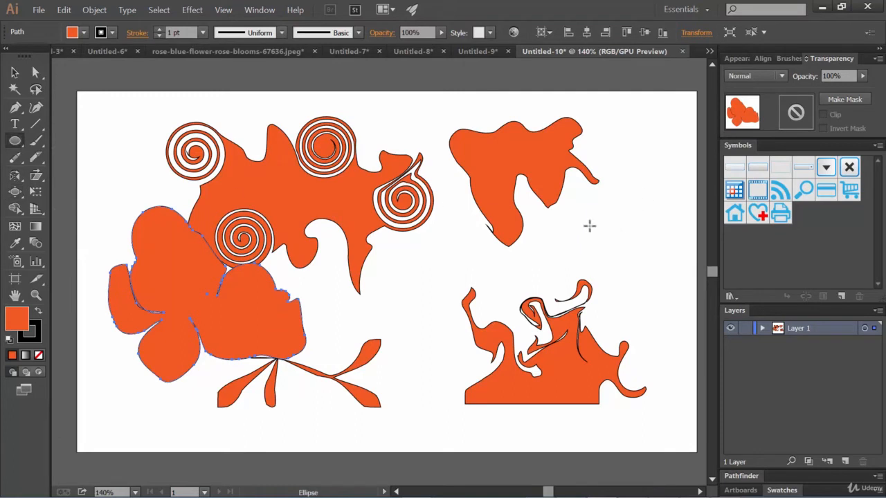
pyautogui.moveTo(589, 226); pyautogui.dragTo(684, 328)
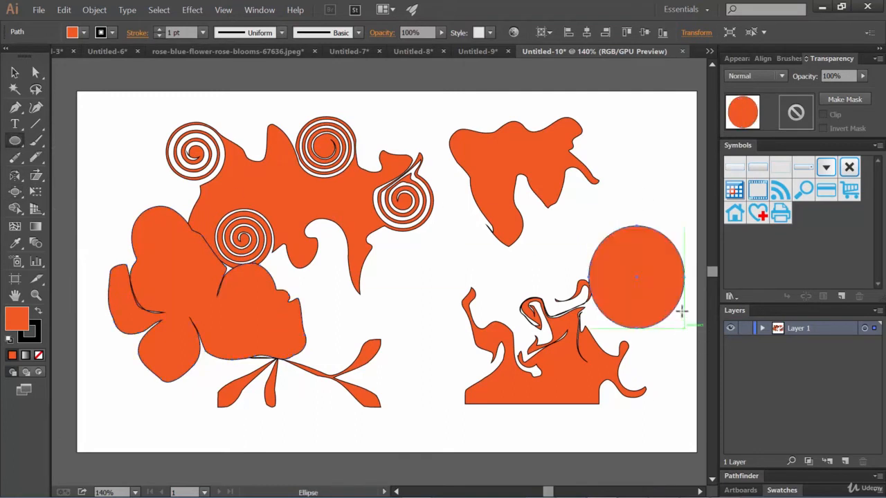
# Step: Try the Pucker & Bloat effect on the circle with preview on, first bloating to 113% and then puckering, and cancel it
pyautogui.click(192, 11)
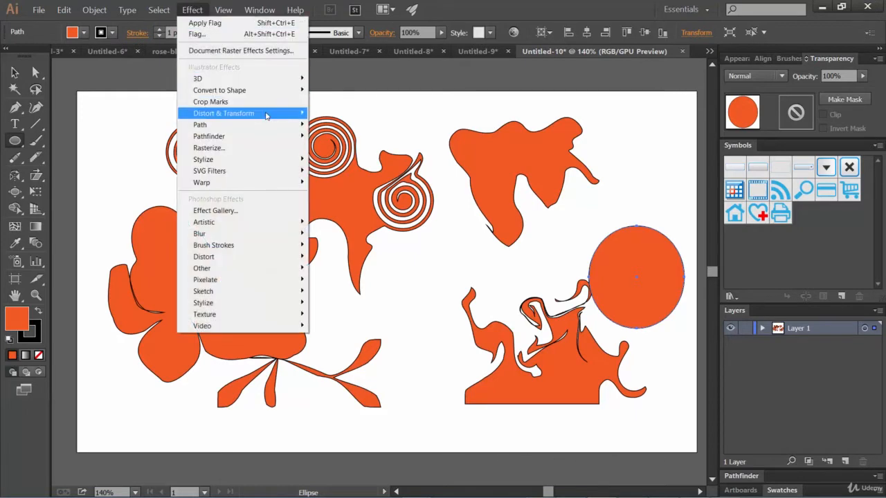
pyautogui.moveTo(266, 114)
pyautogui.click(346, 124)
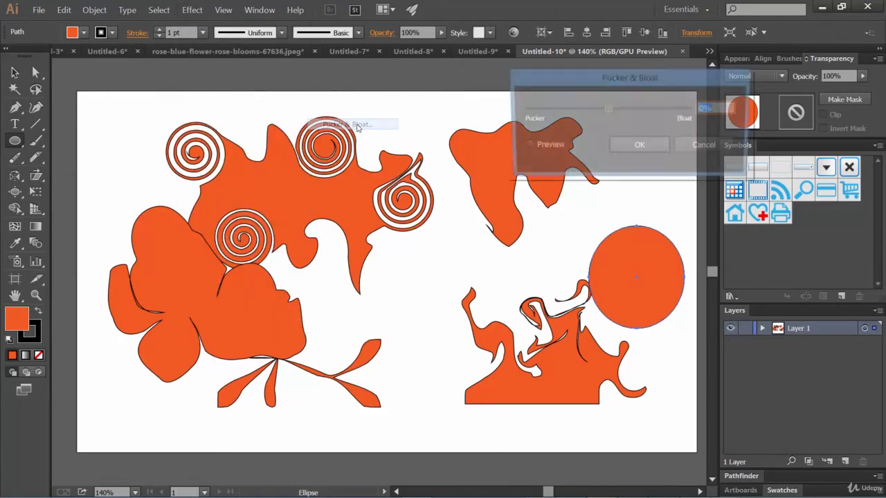
pyautogui.moveTo(531, 79); pyautogui.dragTo(225, 76)
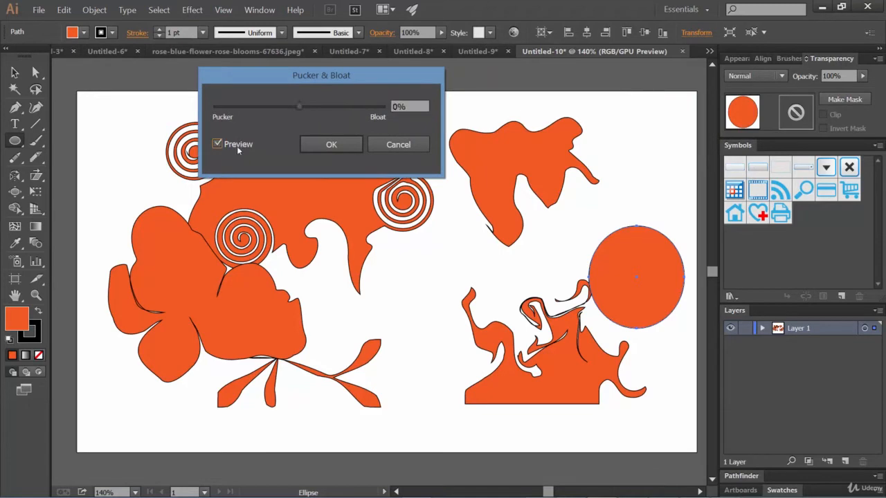
pyautogui.moveTo(304, 109); pyautogui.dragTo(347, 107)
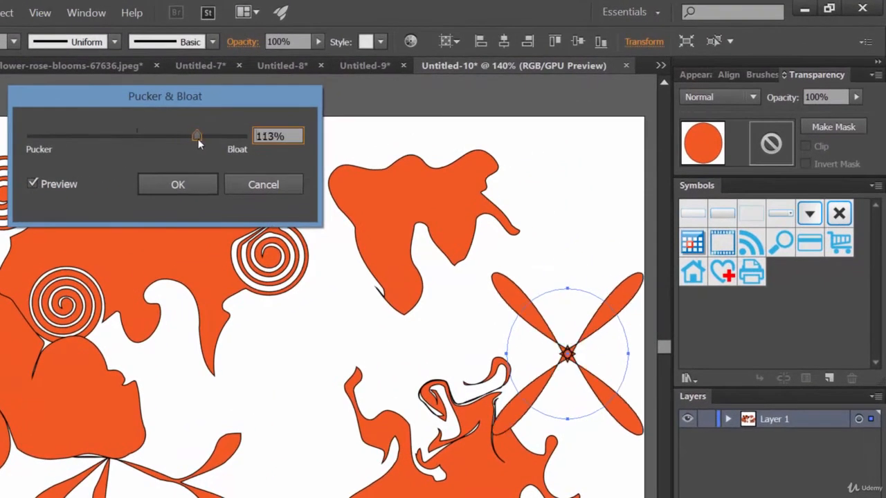
pyautogui.moveTo(198, 138); pyautogui.dragTo(90, 135)
pyautogui.click(250, 186)
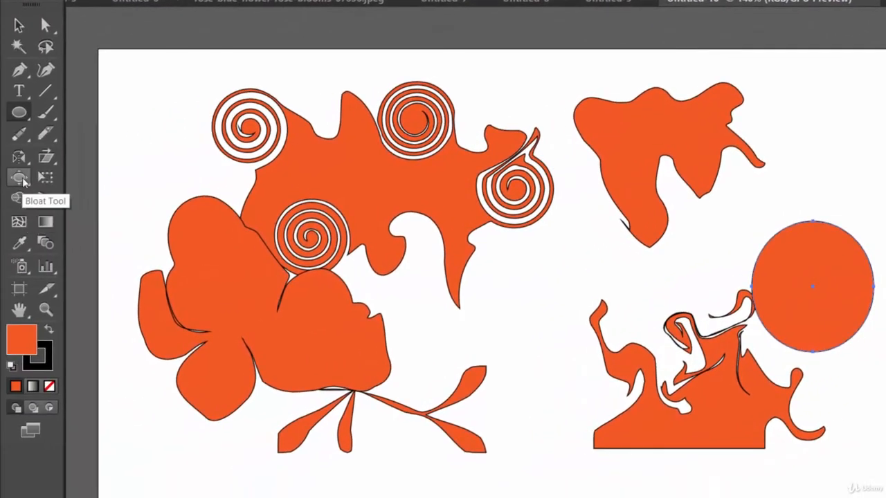
# Step: Distort the circle's outline all around with the Scallop tool to give it fine, spiky, hair-like edges
pyautogui.click(20, 179)
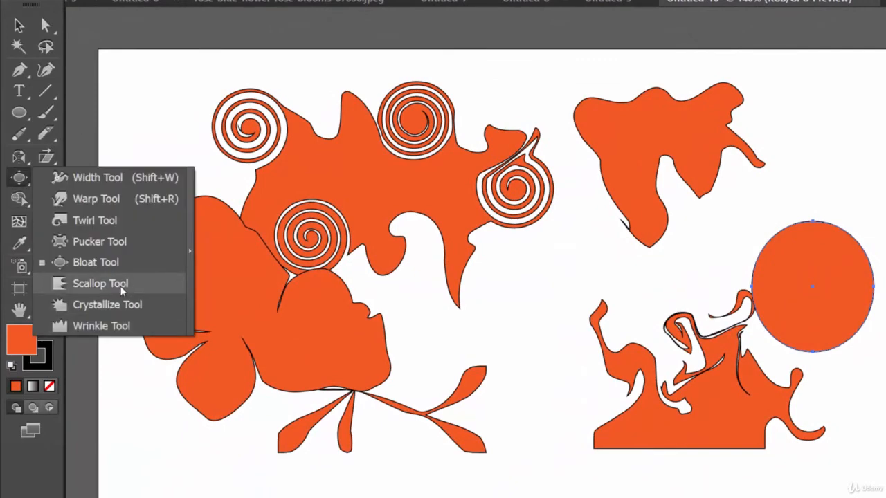
pyautogui.click(101, 284)
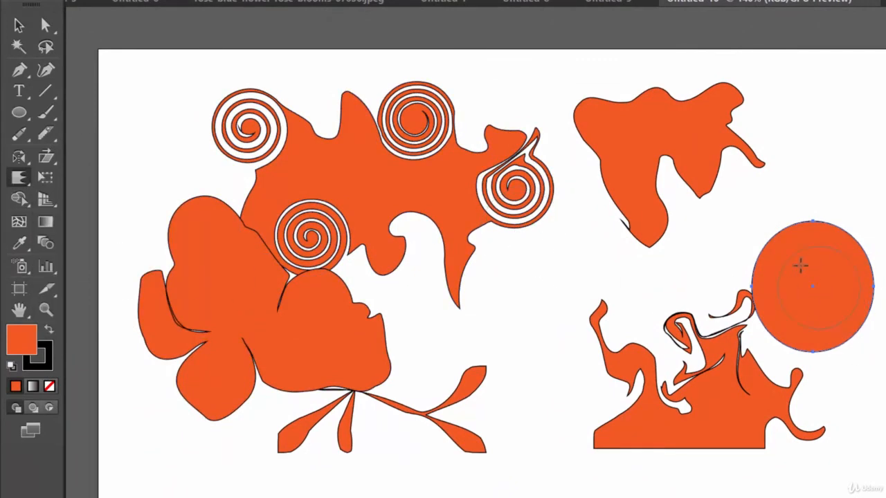
pyautogui.moveTo(757, 222)
pyautogui.mouseDown()
pyautogui.moveTo(766, 263)
pyautogui.moveTo(782, 275)
pyautogui.mouseUp()
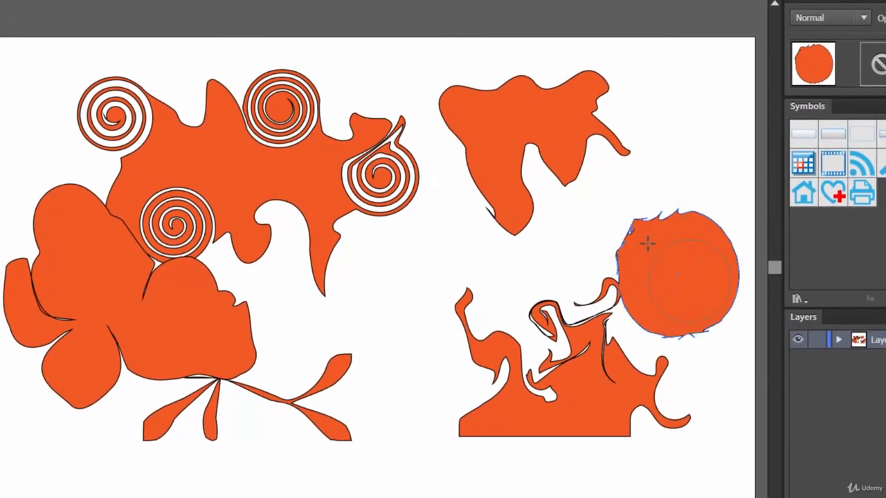
pyautogui.moveTo(646, 242); pyautogui.dragTo(682, 245)
pyautogui.moveTo(616, 185)
pyautogui.mouseDown()
pyautogui.moveTo(683, 218)
pyautogui.moveTo(708, 312)
pyautogui.moveTo(699, 334)
pyautogui.mouseUp()
pyautogui.moveTo(708, 292); pyautogui.dragTo(548, 297)
# Step: Select the dripping shape in the artboard's upper right and roughen its outline with the Scallop tool
pyautogui.press('v')
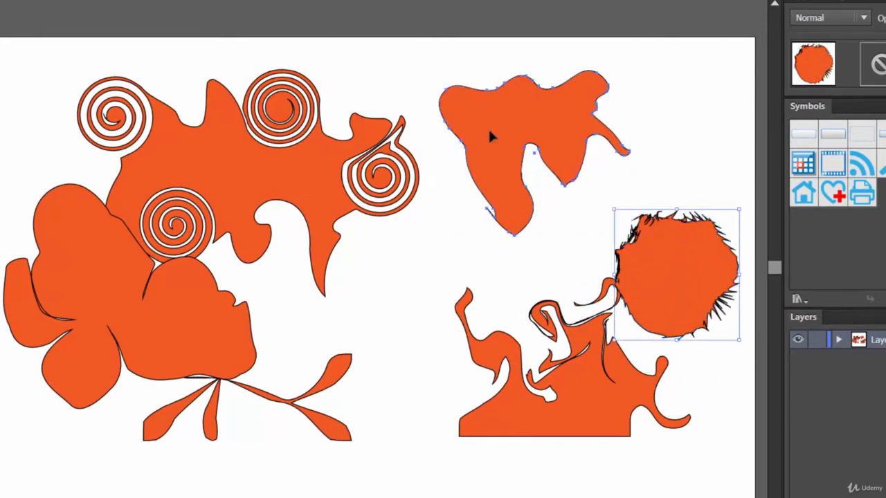
pyautogui.click(488, 128)
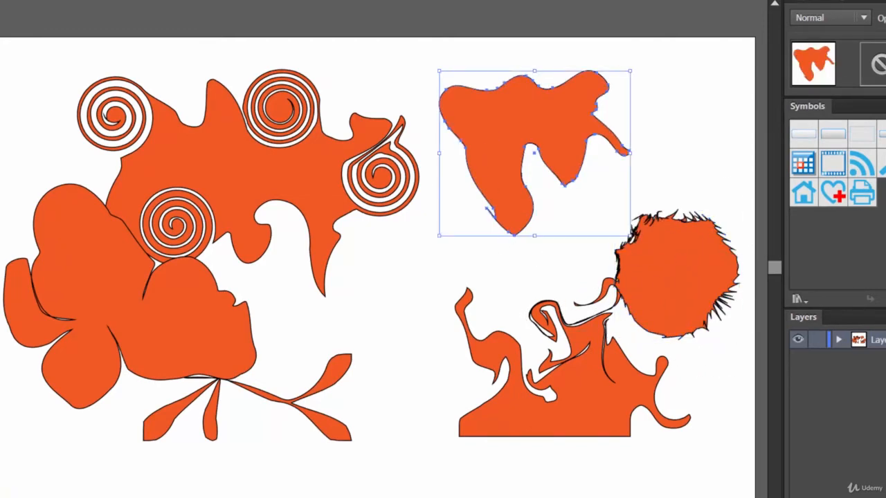
pyautogui.press('a')
pyautogui.moveTo(463, 183)
pyautogui.mouseDown()
pyautogui.moveTo(502, 115)
pyautogui.moveTo(503, 132)
pyautogui.mouseUp()
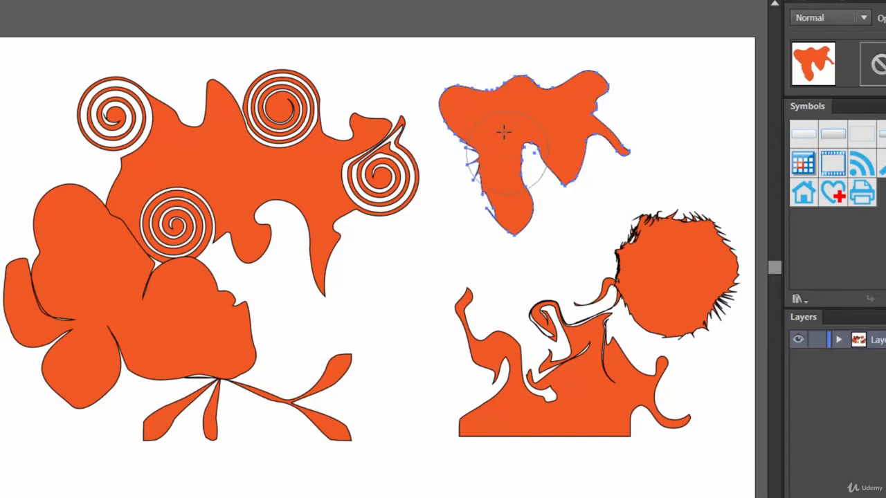
pyautogui.moveTo(549, 109)
pyautogui.mouseDown()
pyautogui.moveTo(501, 101)
pyautogui.moveTo(567, 194)
pyautogui.moveTo(479, 181)
pyautogui.moveTo(520, 212)
pyautogui.moveTo(536, 97)
pyautogui.moveTo(436, 96)
pyautogui.moveTo(448, 112)
pyautogui.moveTo(427, 78)
pyautogui.moveTo(538, 199)
pyautogui.moveTo(504, 206)
pyautogui.moveTo(571, 100)
pyautogui.moveTo(612, 78)
pyautogui.moveTo(544, 126)
pyautogui.mouseUp()
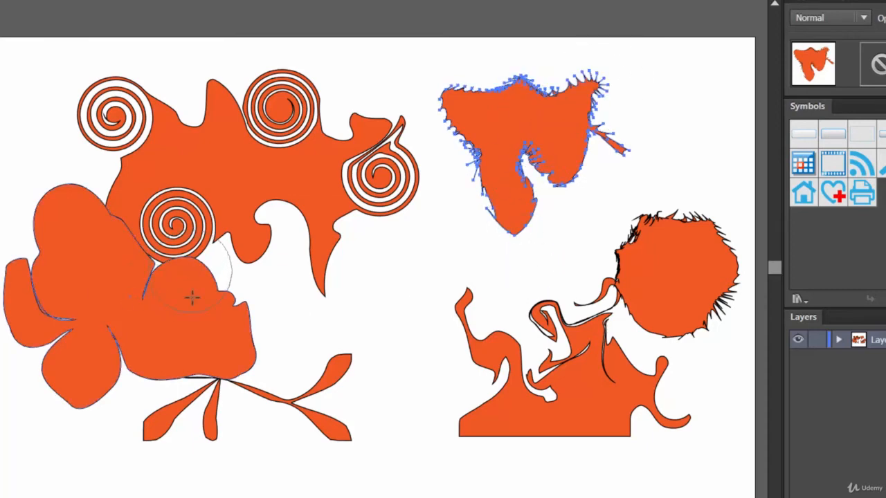
pyautogui.click(2, 2)
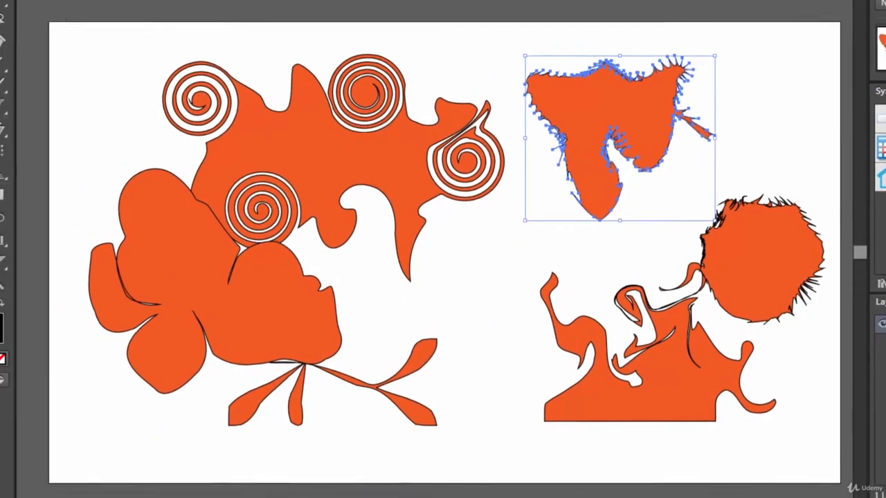
# Step: Add long outward spikes around the dripping shape's edges with the Crystallize tool and deselect it
pyautogui.click(19, 141)
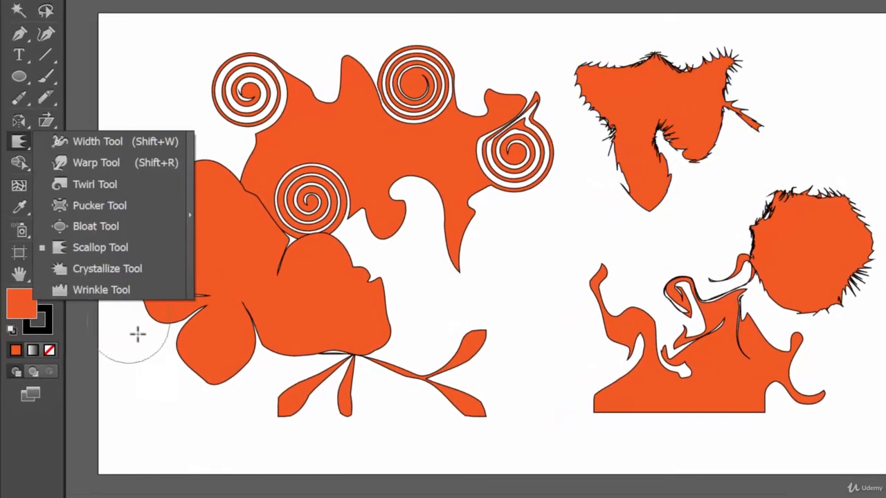
pyautogui.click(108, 268)
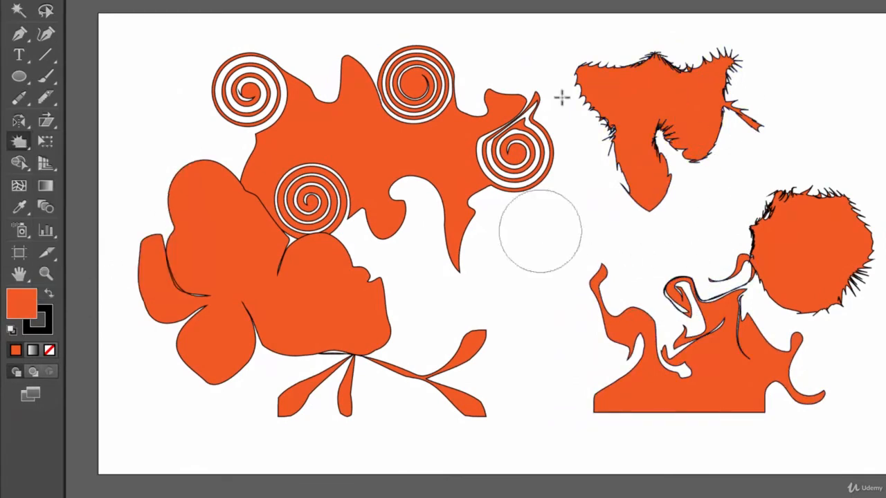
pyautogui.click(654, 94)
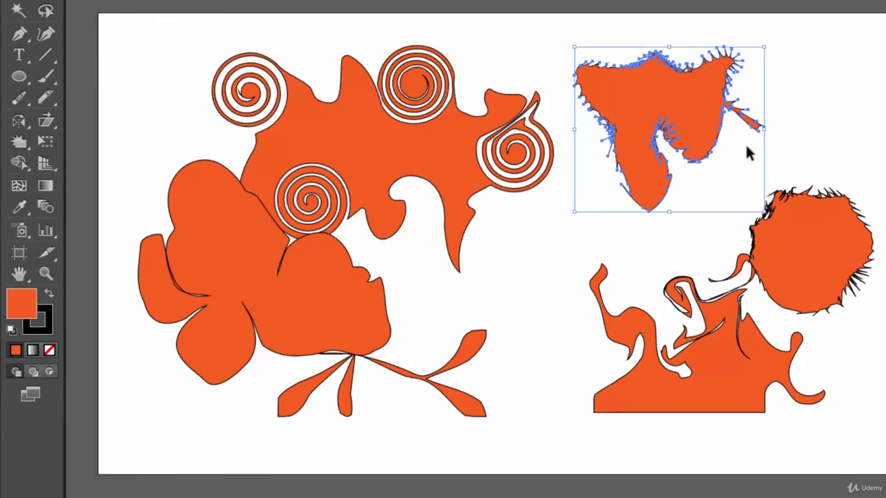
pyautogui.click(19, 141)
pyautogui.moveTo(717, 182)
pyautogui.mouseDown()
pyautogui.moveTo(638, 179)
pyautogui.moveTo(622, 225)
pyautogui.moveTo(678, 239)
pyautogui.moveTo(717, 220)
pyautogui.moveTo(684, 104)
pyautogui.moveTo(777, 123)
pyautogui.moveTo(682, 69)
pyautogui.moveTo(654, 71)
pyautogui.moveTo(538, 20)
pyautogui.moveTo(609, 99)
pyautogui.moveTo(502, 21)
pyautogui.moveTo(674, 207)
pyautogui.moveTo(785, 126)
pyautogui.moveTo(711, 36)
pyautogui.moveTo(717, 280)
pyautogui.moveTo(468, 231)
pyautogui.mouseUp()
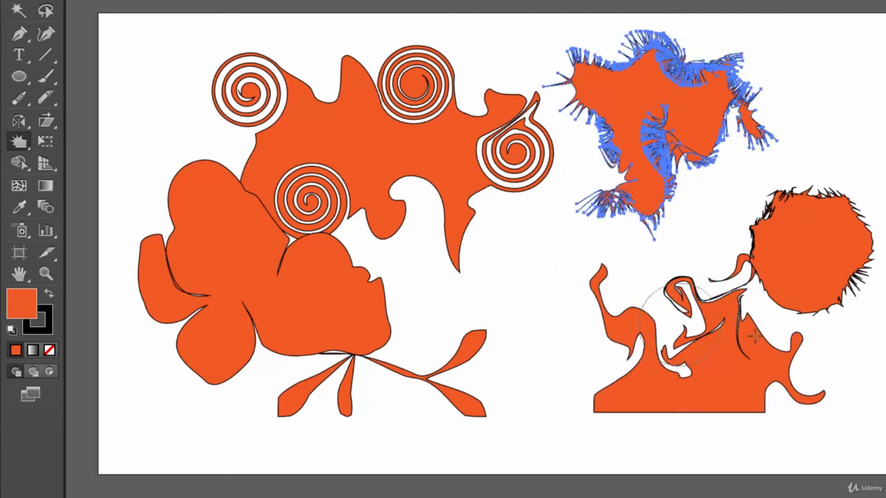
pyautogui.click(17, 2)
pyautogui.click(558, 282)
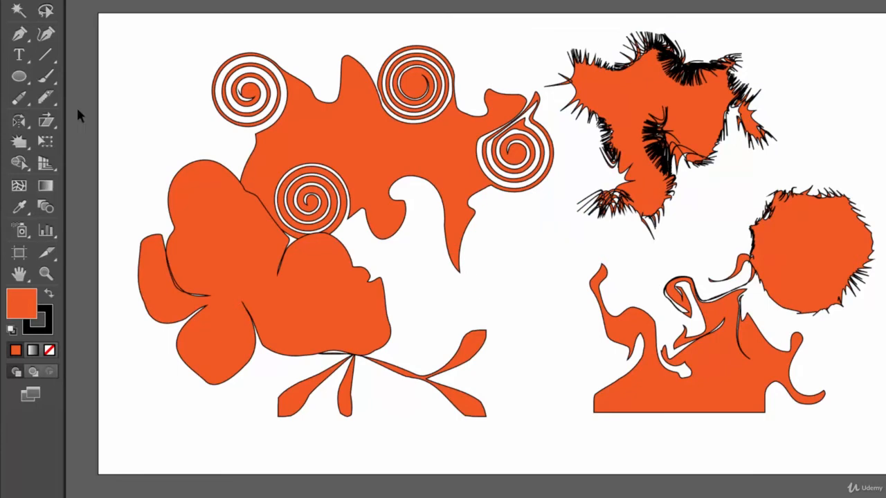
# Step: Draw a rounded rectangle over the upper-left spiral and a tall narrow rectangle between the leaf branch and the warped shape
pyautogui.click(14, 75)
pyautogui.moveTo(22, 82); pyautogui.dragTo(90, 93)
pyautogui.moveTo(145, 46); pyautogui.dragTo(246, 106)
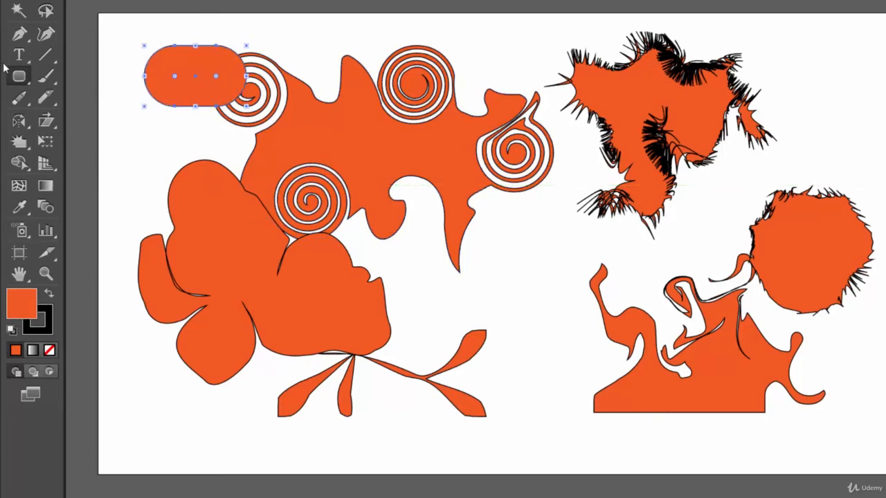
pyautogui.moveTo(11, 79); pyautogui.dragTo(110, 78)
pyautogui.moveTo(502, 234); pyautogui.dragTo(560, 434)
# Step: Spike the tall rectangle's edges with the Crystallize tool and roughen them further with the Wrinkle tool
pyautogui.click(19, 162)
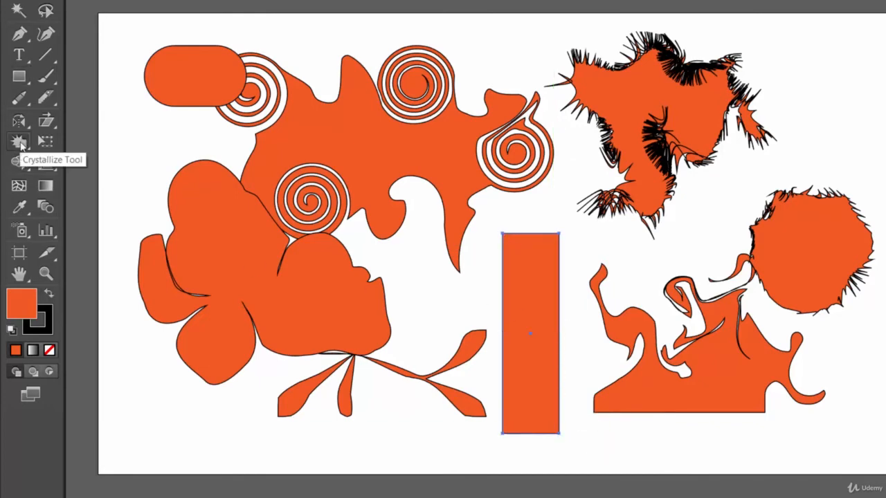
pyautogui.click(19, 142)
pyautogui.moveTo(533, 247); pyautogui.dragTo(518, 239)
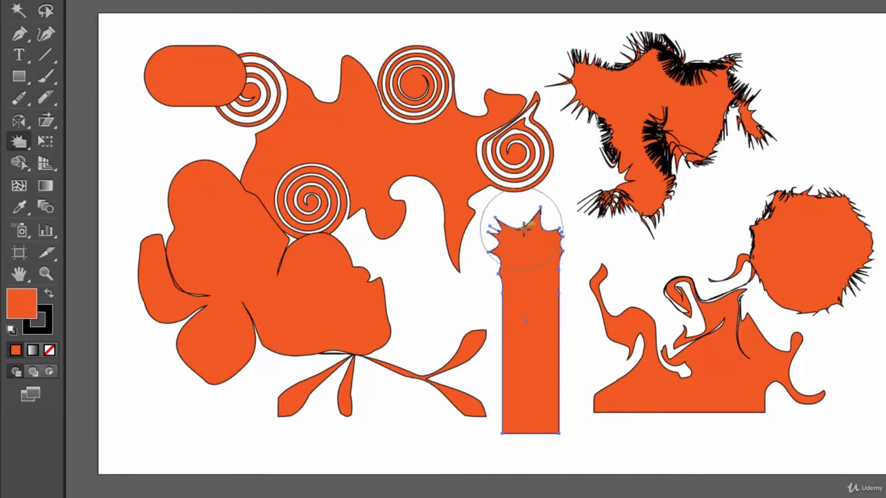
pyautogui.moveTo(549, 291)
pyautogui.mouseDown()
pyautogui.moveTo(585, 385)
pyautogui.moveTo(539, 411)
pyautogui.moveTo(450, 408)
pyautogui.mouseUp()
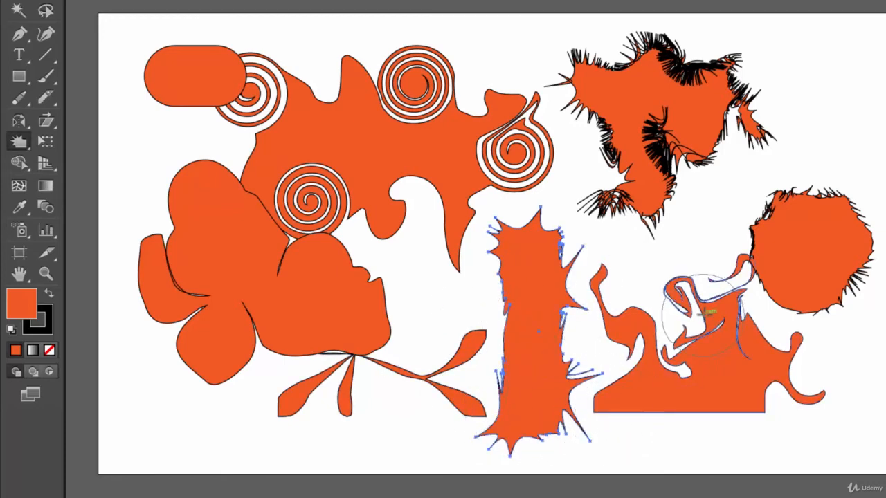
pyautogui.moveTo(701, 313); pyautogui.dragTo(702, 315)
pyautogui.moveTo(19, 142); pyautogui.dragTo(89, 289)
pyautogui.moveTo(492, 275)
pyautogui.mouseDown()
pyautogui.moveTo(542, 252)
pyautogui.moveTo(560, 196)
pyautogui.moveTo(530, 276)
pyautogui.moveTo(462, 221)
pyautogui.moveTo(546, 304)
pyautogui.moveTo(549, 358)
pyautogui.moveTo(460, 335)
pyautogui.moveTo(536, 353)
pyautogui.moveTo(583, 268)
pyautogui.moveTo(556, 321)
pyautogui.mouseUp()
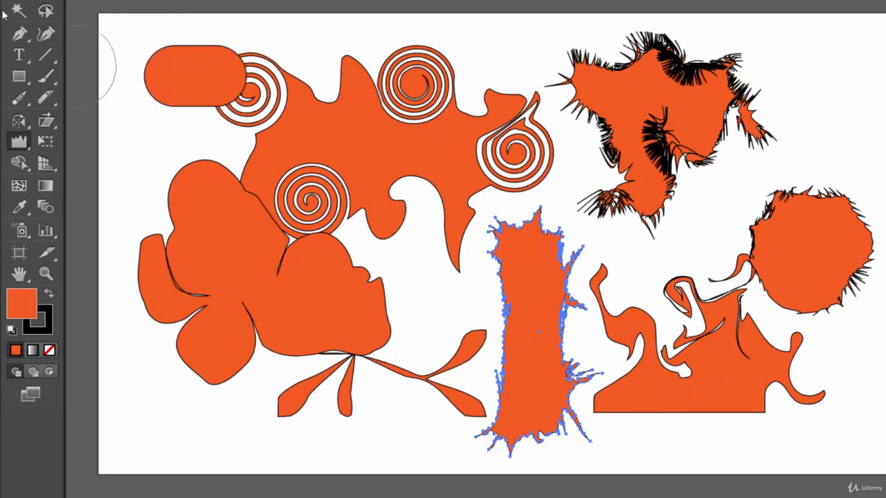
# Step: Select all the artwork on the artboard and delete it
pyautogui.press('v')
pyautogui.moveTo(113, 32); pyautogui.dragTo(869, 429)
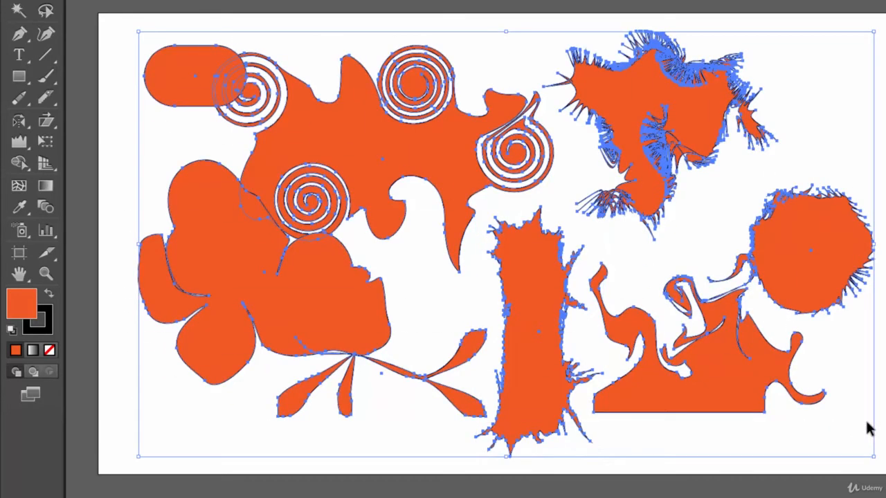
pyautogui.press('Delete')
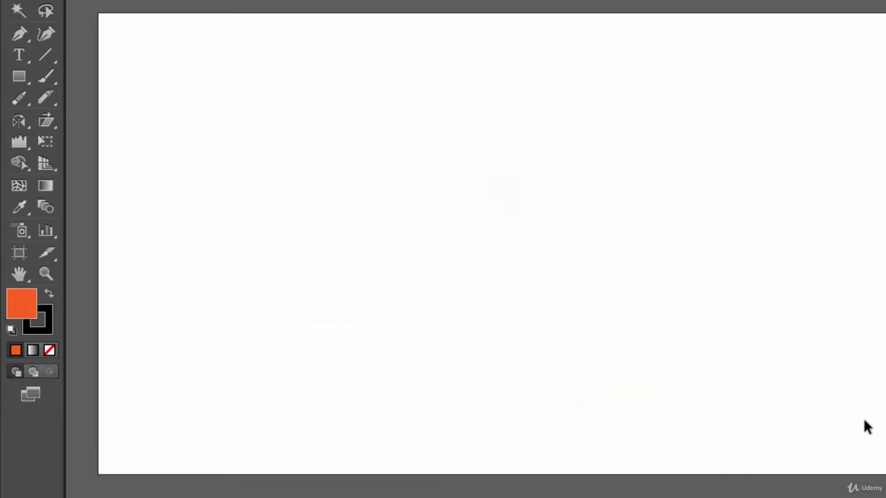
# Step: Draw a wide orange rectangle across the upper middle of the artboard and curl its four corners with the Twirl tool
pyautogui.moveTo(238, 102)
pyautogui.mouseDown()
pyautogui.moveTo(583, 219)
pyautogui.moveTo(745, 291)
pyautogui.mouseUp()
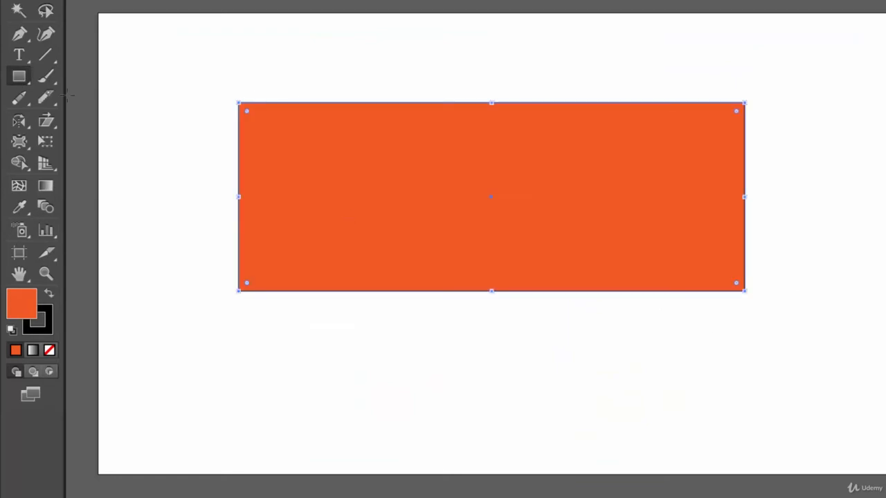
pyautogui.click(18, 143)
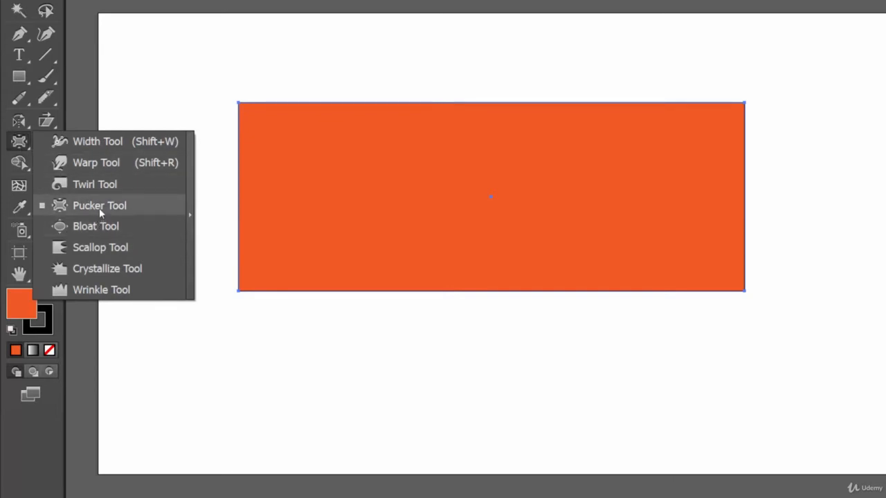
pyautogui.click(94, 184)
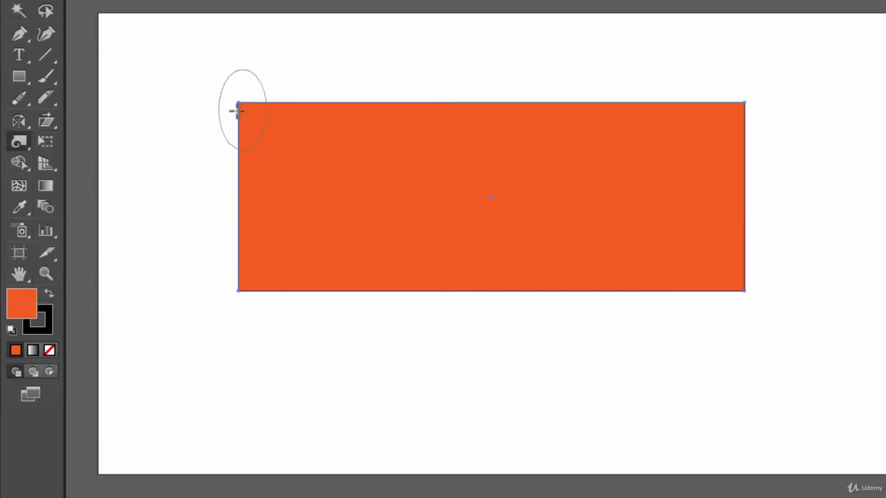
pyautogui.moveTo(236, 110); pyautogui.dragTo(237, 111)
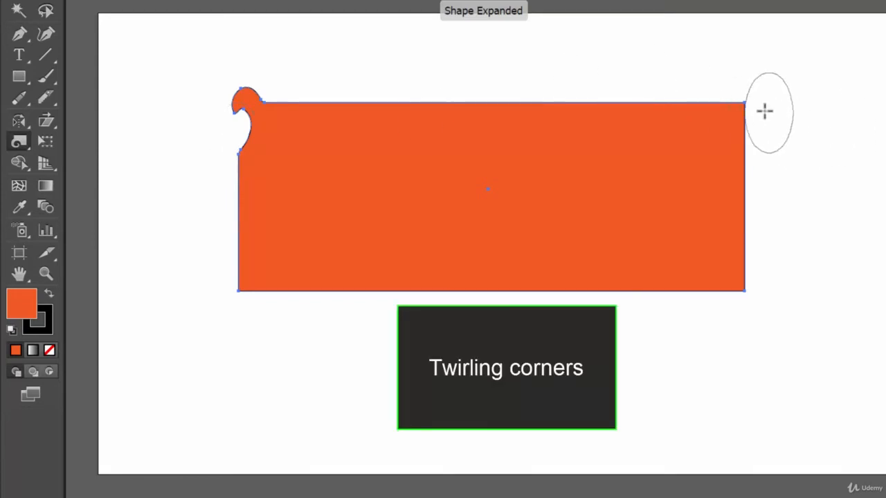
pyautogui.moveTo(744, 105); pyautogui.dragTo(745, 105)
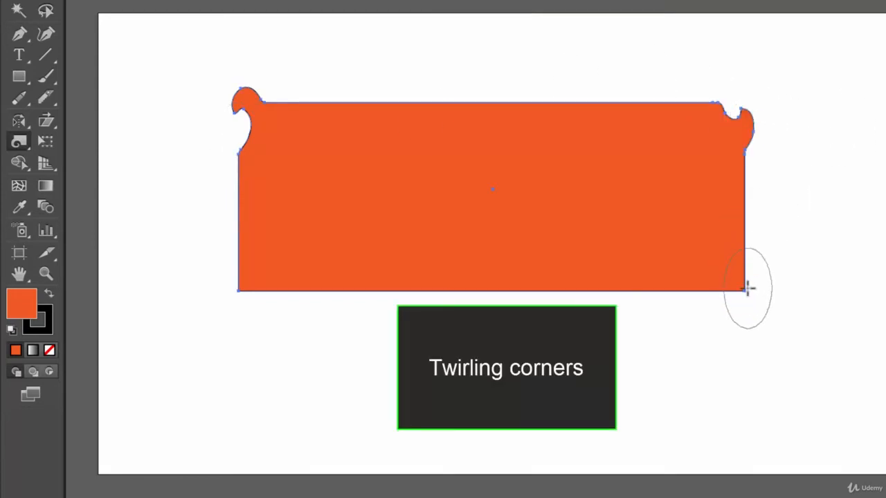
pyautogui.moveTo(748, 288); pyautogui.dragTo(748, 288)
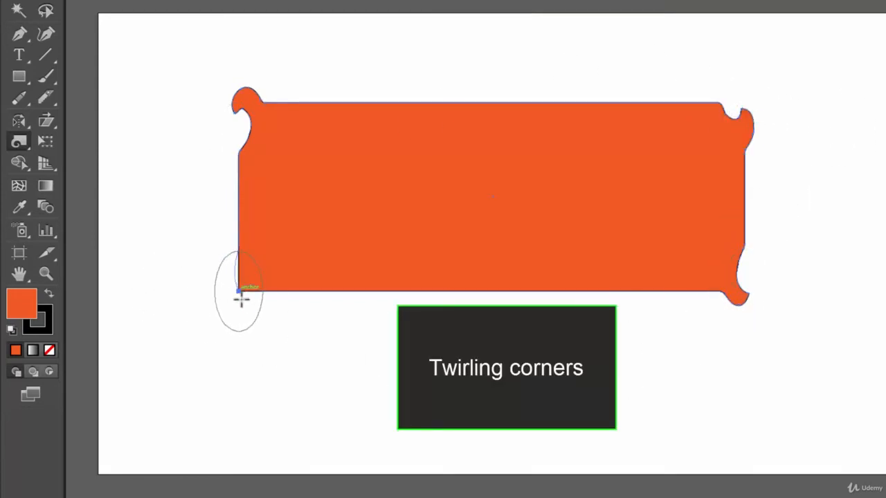
pyautogui.moveTo(240, 297); pyautogui.dragTo(240, 298)
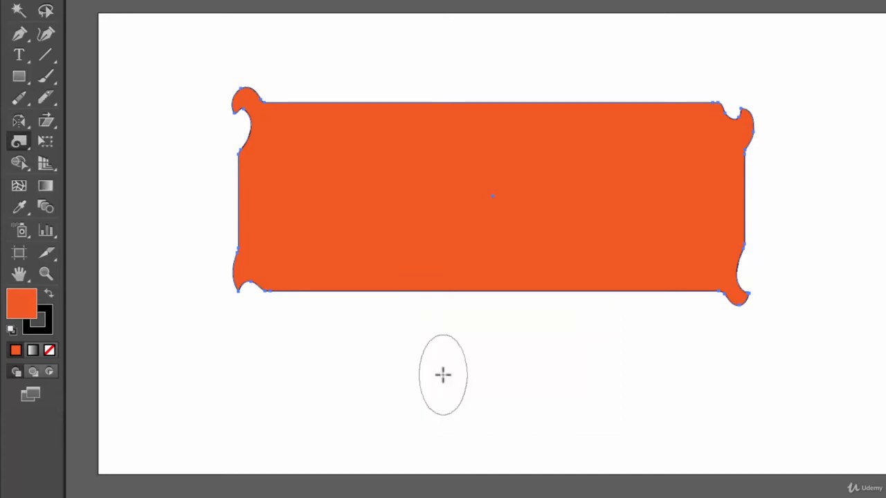
# Step: Dent the rectangle's top and bottom edges inward at two places each with the Pucker tool
pyautogui.click(20, 141)
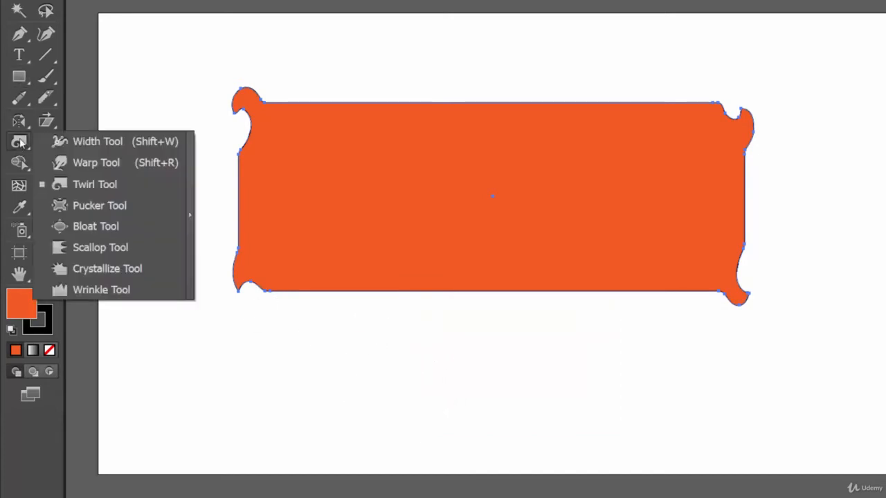
pyautogui.click(104, 206)
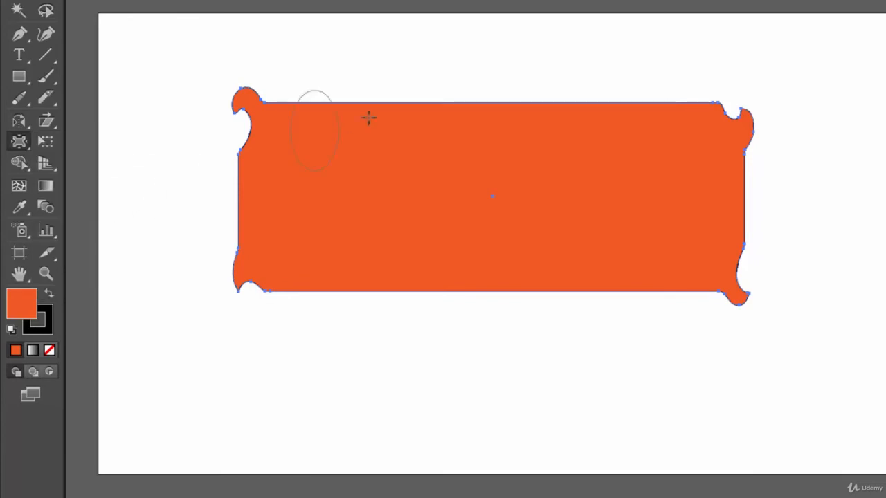
pyautogui.click(586, 131)
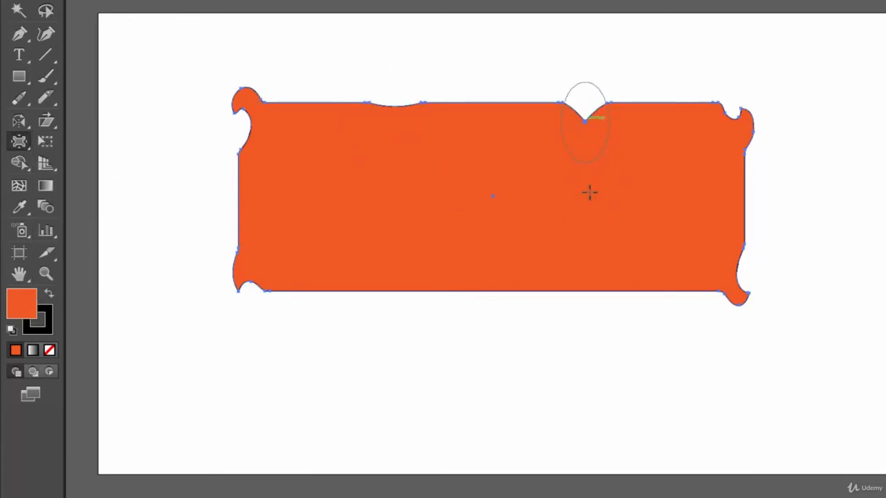
pyautogui.click(391, 301)
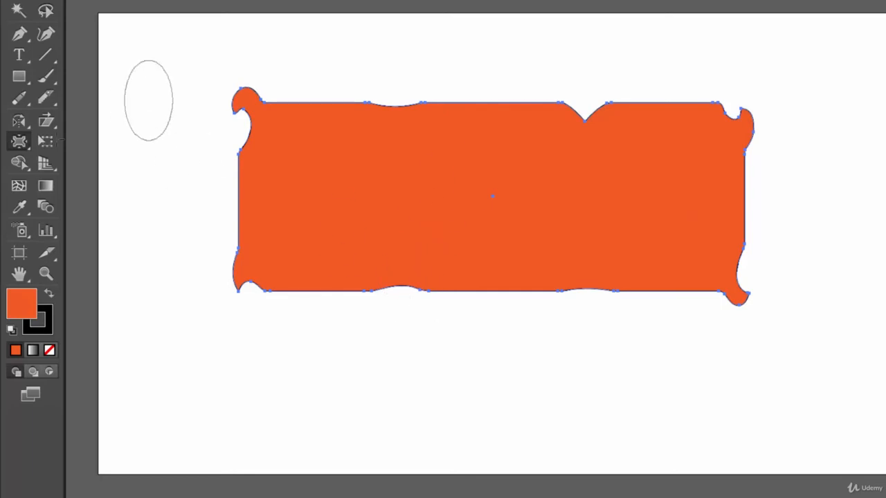
# Step: Add spikes with the Crystallize tool on the right edge, the bottom edge's middle and near both ends of the top edge
pyautogui.click(24, 142)
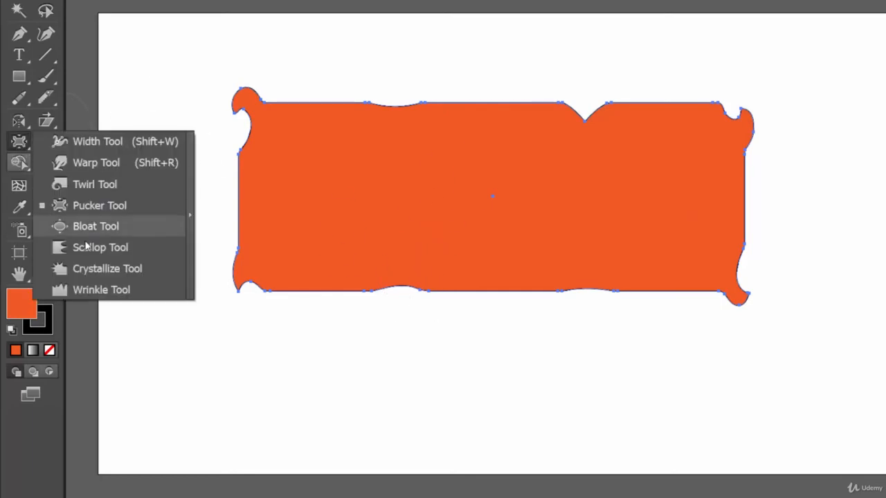
pyautogui.click(111, 269)
pyautogui.click(745, 219)
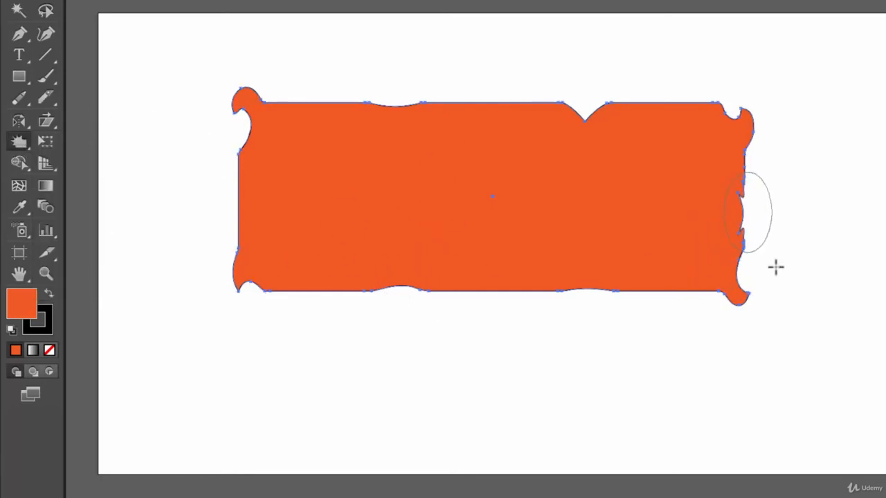
pyautogui.click(513, 291)
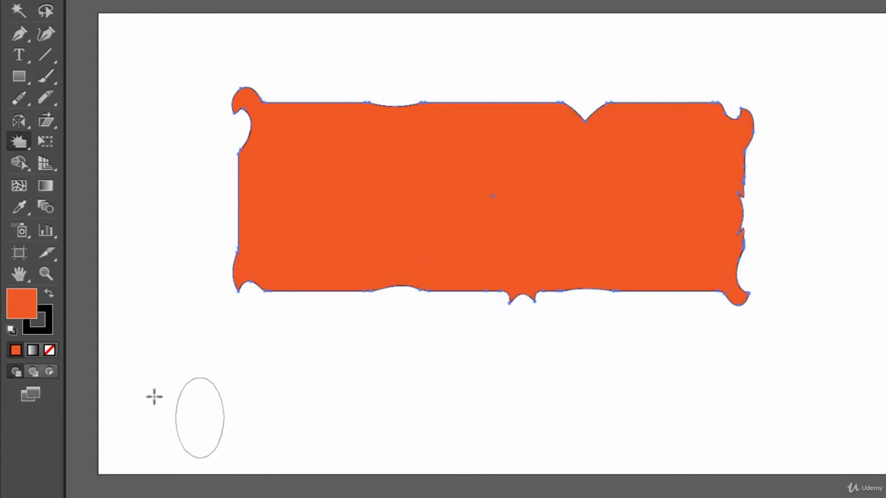
pyautogui.click(299, 116)
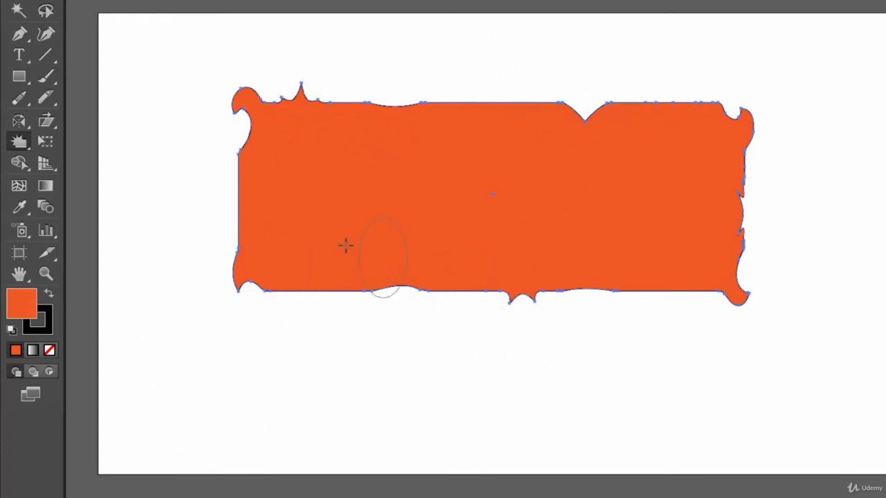
pyautogui.click(659, 111)
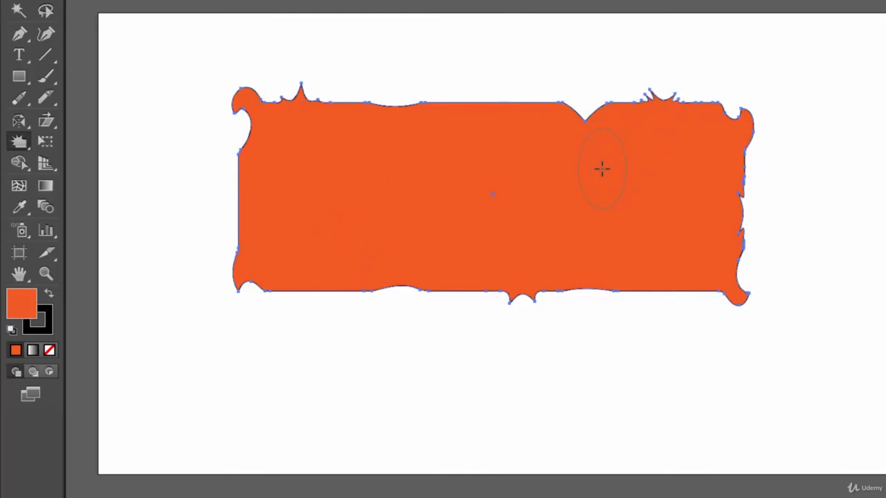
# Step: Roughen parts of the shape's top and bottom edges with the Wrinkle tool and deselect the shape
pyautogui.click(19, 141)
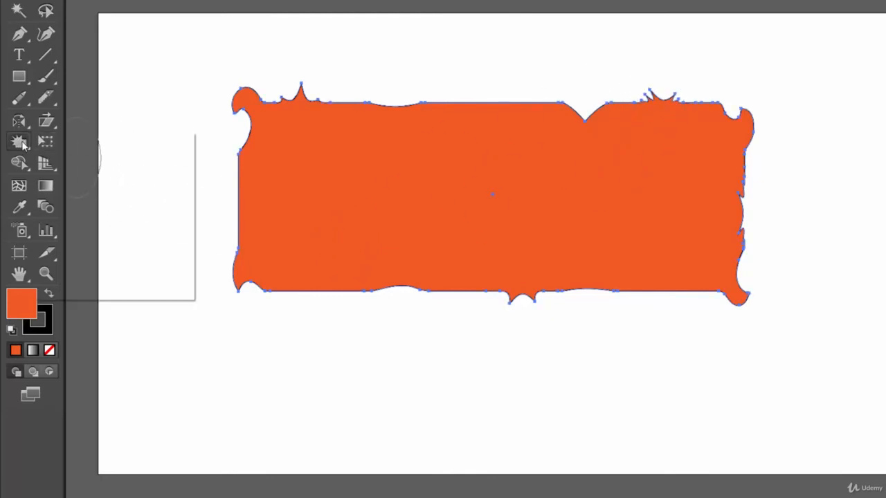
pyautogui.click(109, 288)
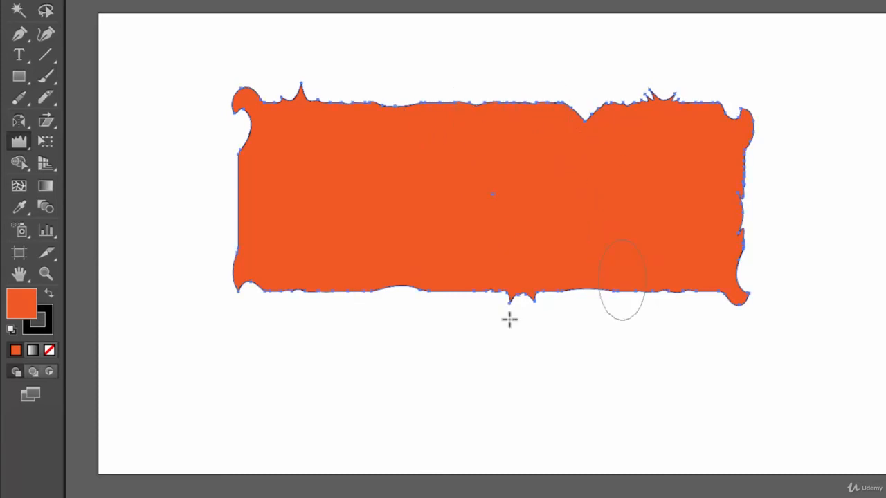
pyautogui.press('v')
pyautogui.click(138, 132)
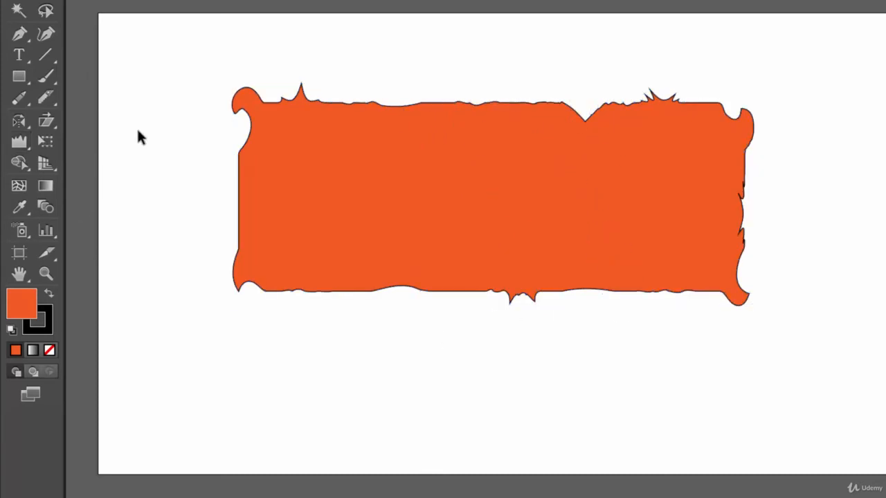
# Step: Add the text "HELLO ALL" inside the orange shape and select it as an object
pyautogui.press('t')
pyautogui.click(410, 196)
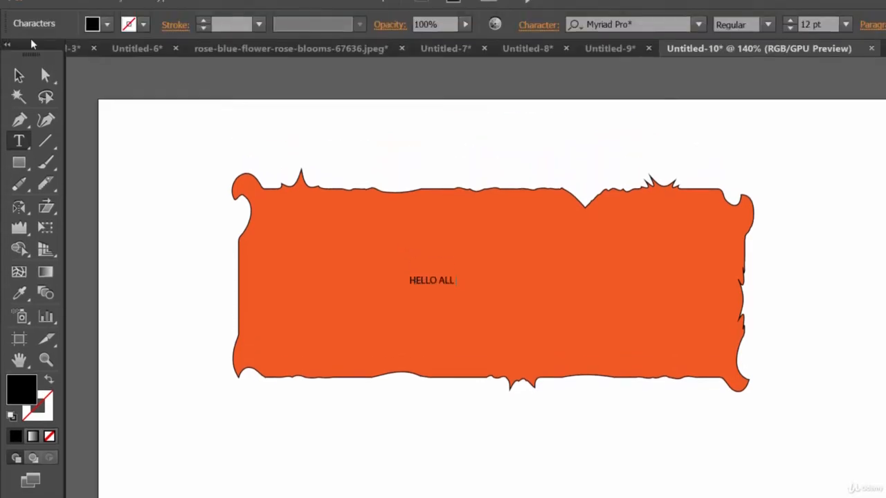
pyautogui.click(20, 92)
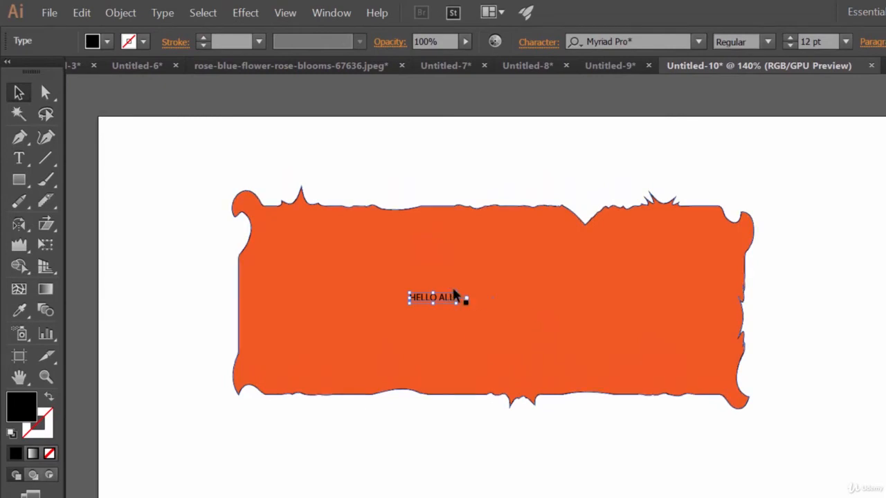
# Step: Enlarge the "HELLO ALL" text to about 65.9 pt in the middle of the orange shape and fill it white
pyautogui.moveTo(465, 292); pyautogui.dragTo(663, 227)
pyautogui.moveTo(554, 279); pyautogui.dragTo(514, 294)
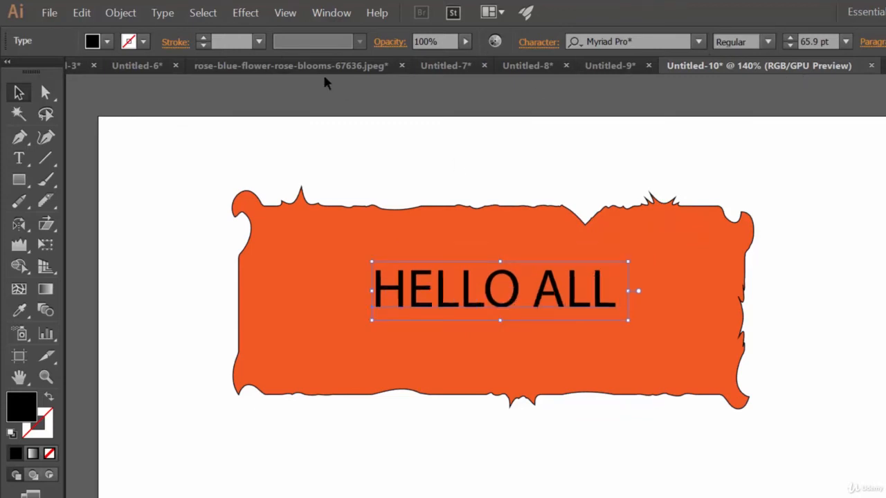
pyautogui.click(102, 44)
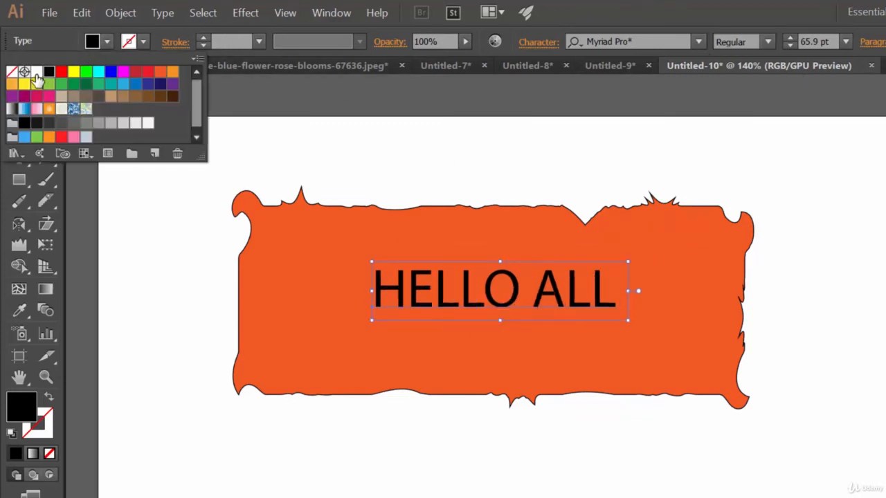
pyautogui.click(40, 81)
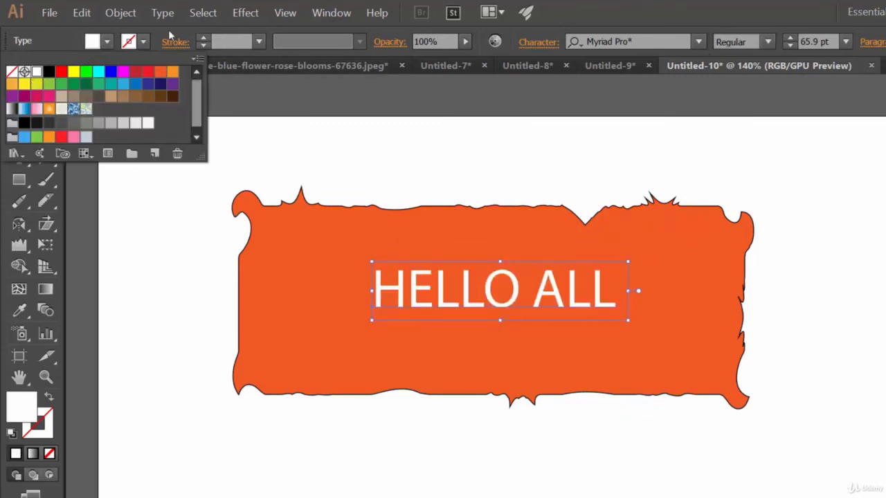
# Step: Try the Bold style of Myriad Pro on the "HELLO ALL" text and undo it
pyautogui.click(768, 43)
pyautogui.click(755, 79)
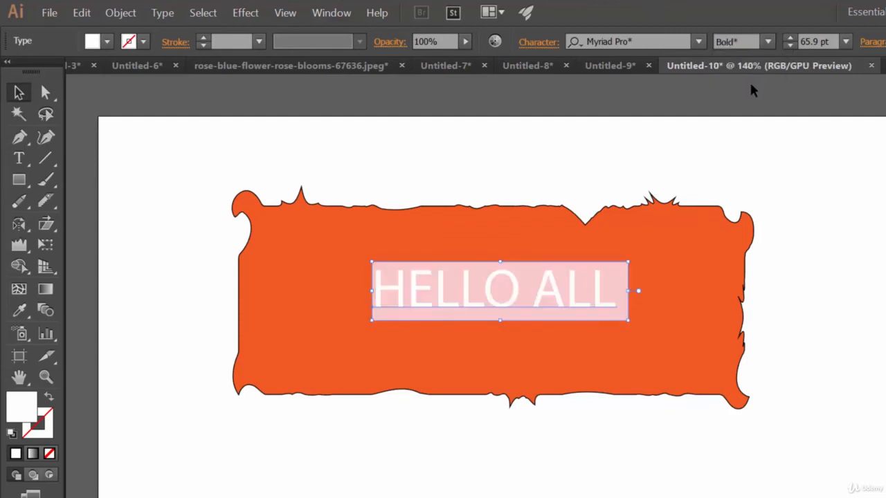
pyautogui.click(767, 194)
pyautogui.click(600, 319)
pyautogui.hotkey('ctrl', 'z')
# Step: Set the "HELLO ALL" text's font to Britannic Bold
pyautogui.click(672, 40)
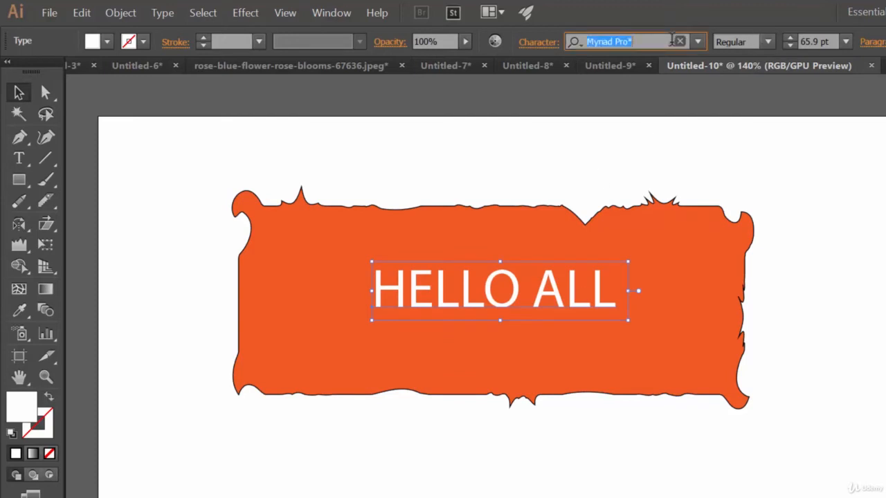
pyautogui.write('bri')
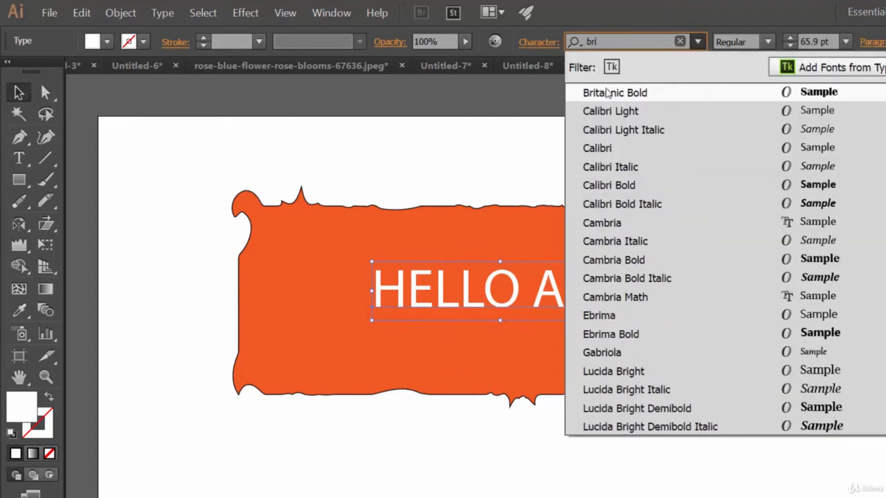
pyautogui.click(609, 92)
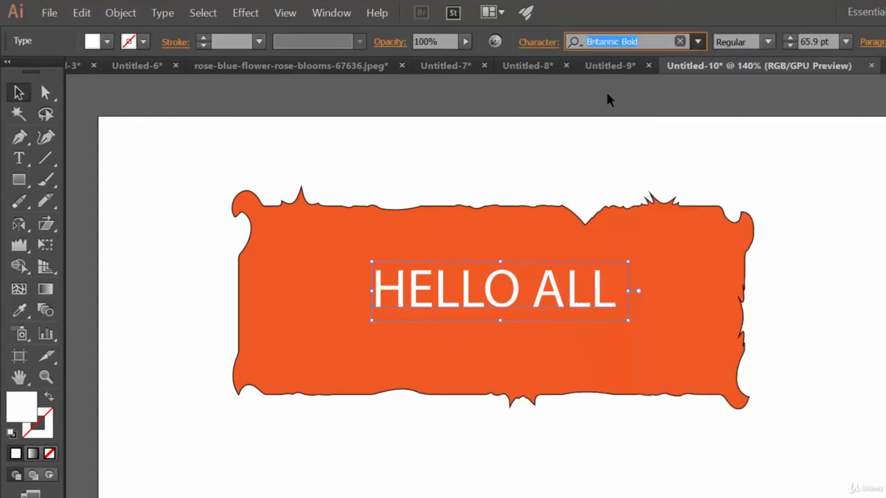
pyautogui.click(866, 291)
pyautogui.click(590, 294)
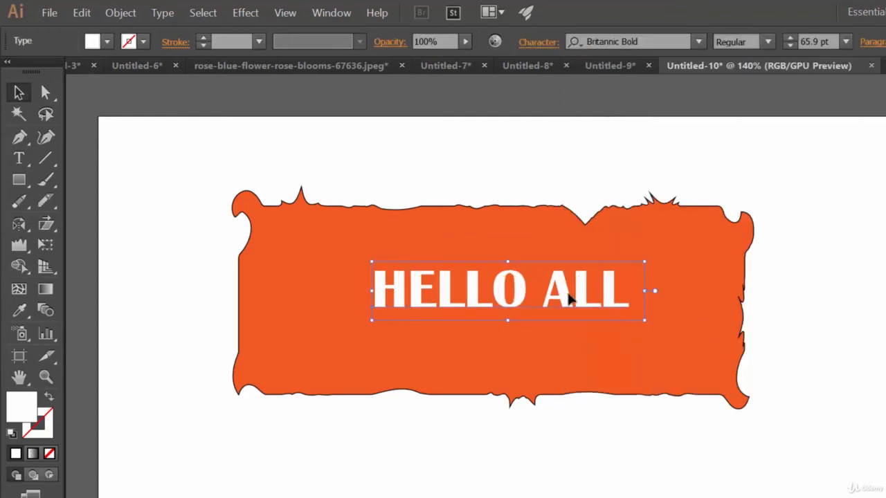
# Step: Nudge the "HELLO ALL" text slightly left and down to center it in the orange shape and deselect it
pyautogui.moveTo(565, 296); pyautogui.dragTo(560, 295)
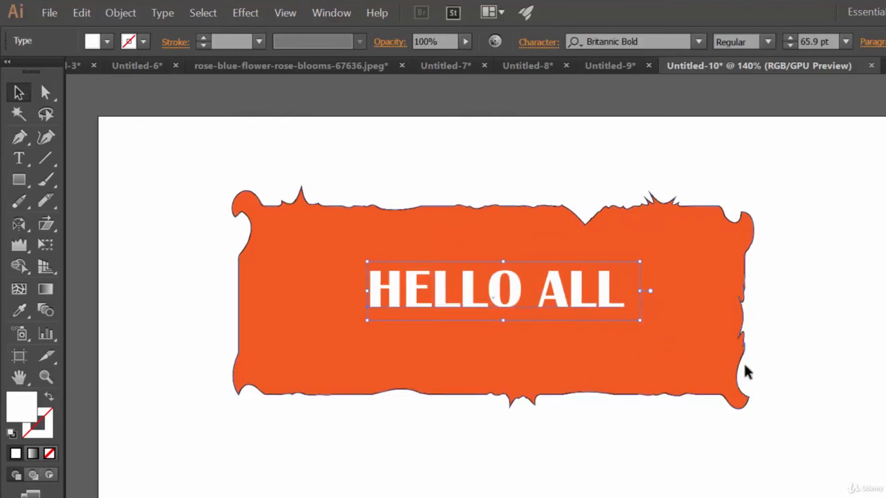
pyautogui.click(814, 332)
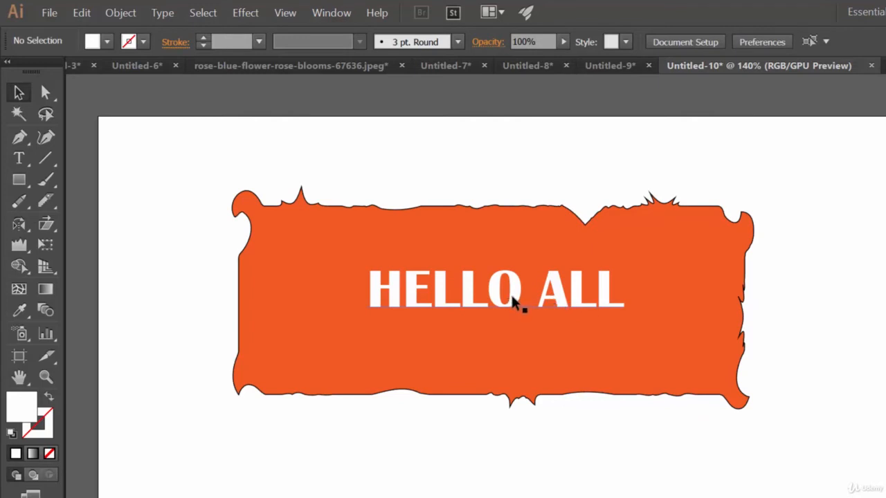
pyautogui.moveTo(516, 301); pyautogui.dragTo(519, 306)
pyautogui.click(834, 332)
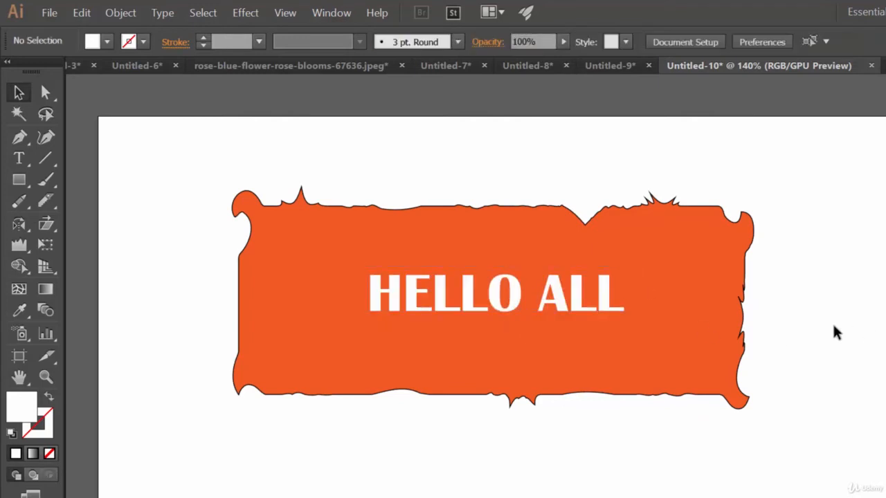
pyautogui.click(19, 246)
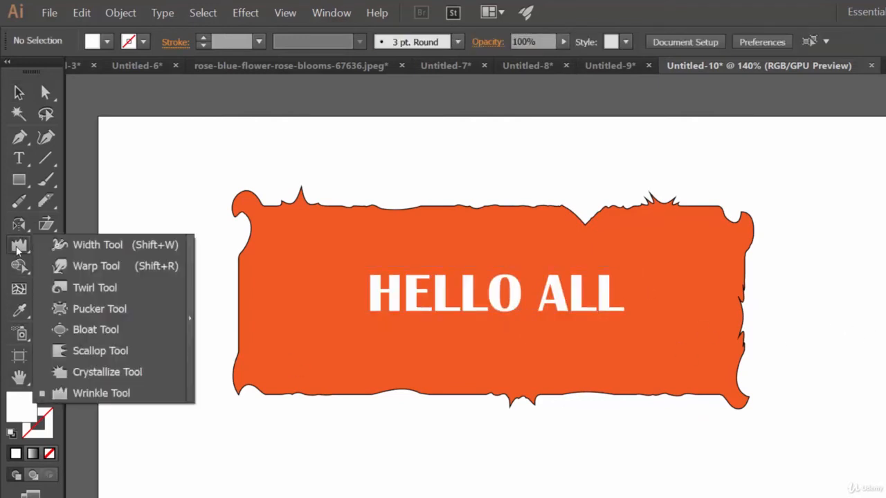
pyautogui.click(83, 266)
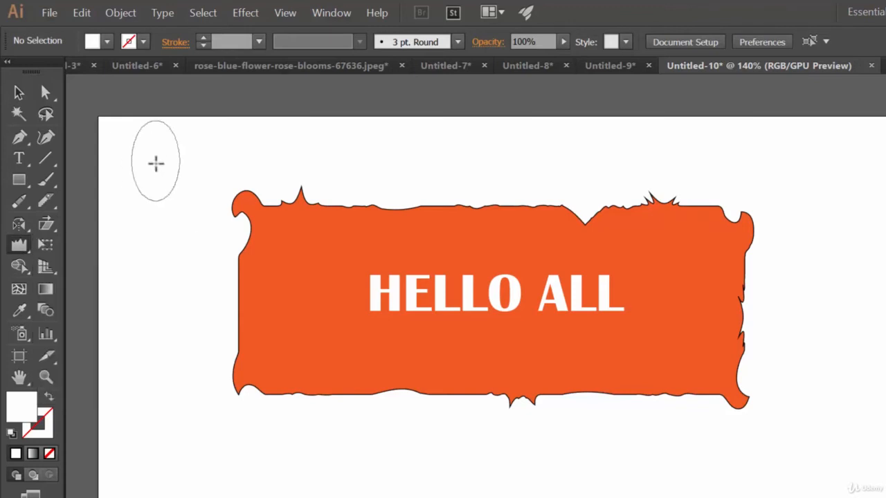
pyautogui.click(20, 247)
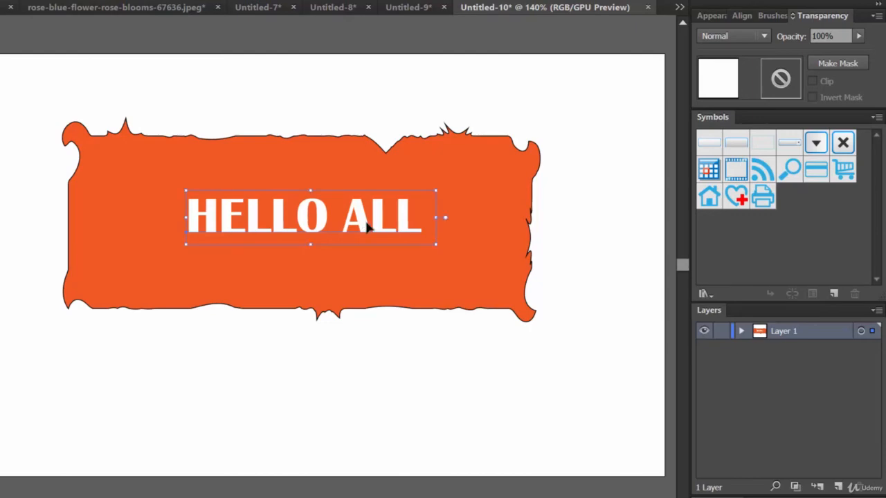
# Step: Paste a copy of the "HELLO ALL" text in front of the original and nudge it one step down and right
pyautogui.click(0, 0)
pyautogui.moveTo(0, 0)
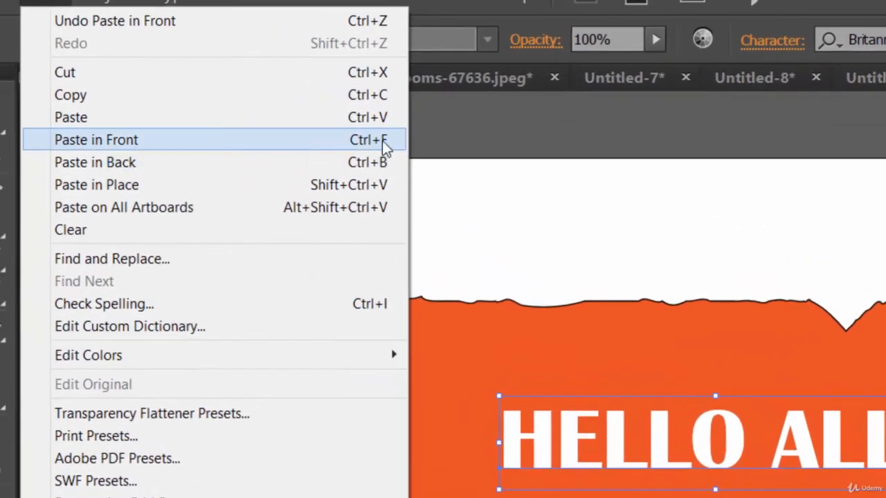
pyautogui.click(384, 141)
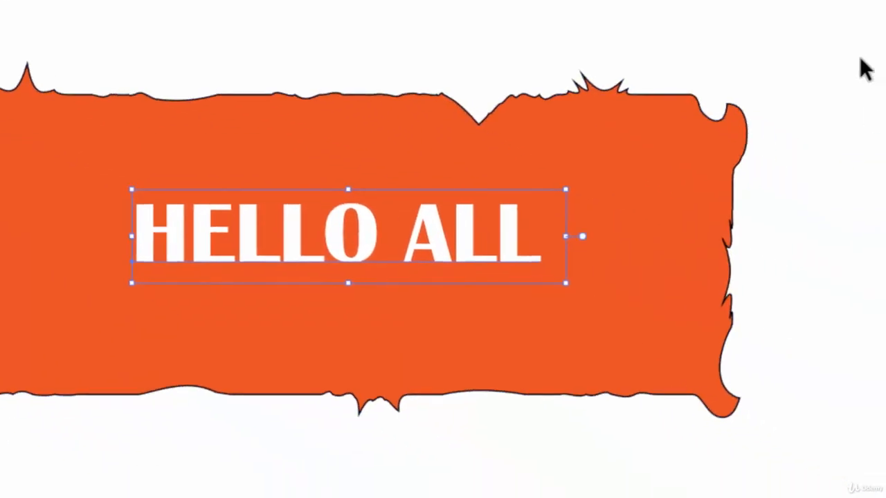
pyautogui.press('Down')
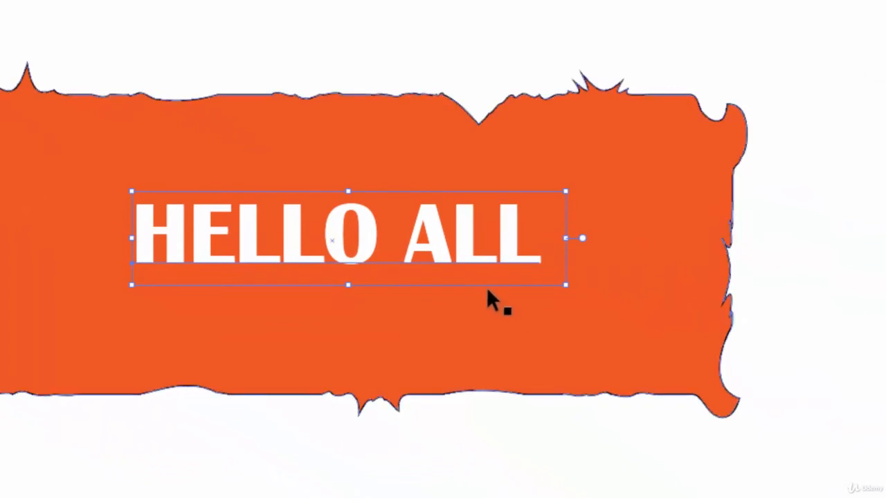
pyautogui.press('Right')
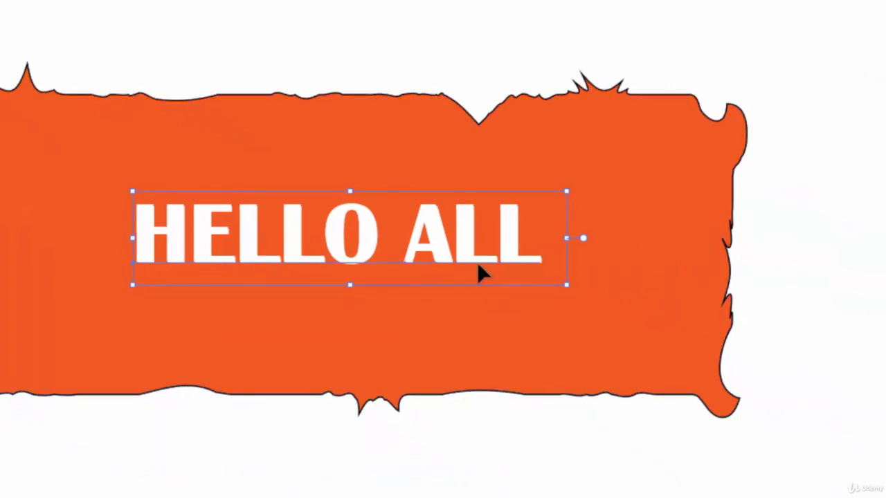
# Step: Send the copied "HELLO ALL" text backward in the stacking order
pyautogui.rightClick(445, 251)
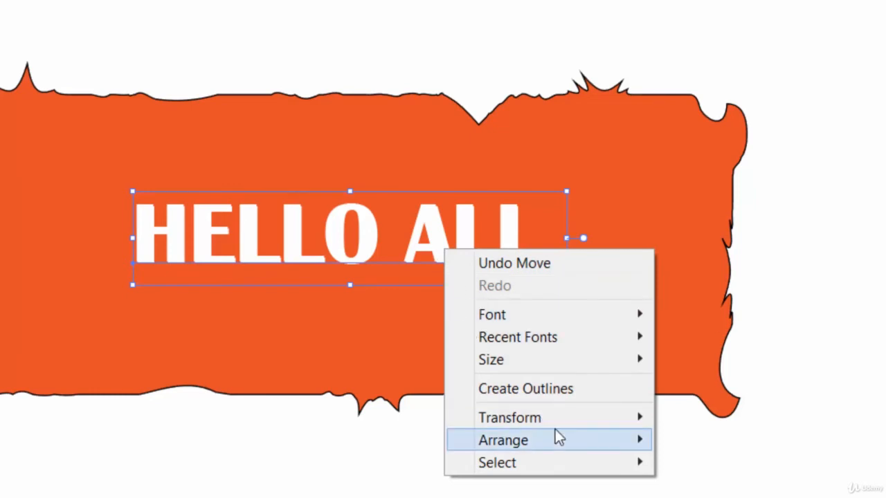
pyautogui.moveTo(556, 431)
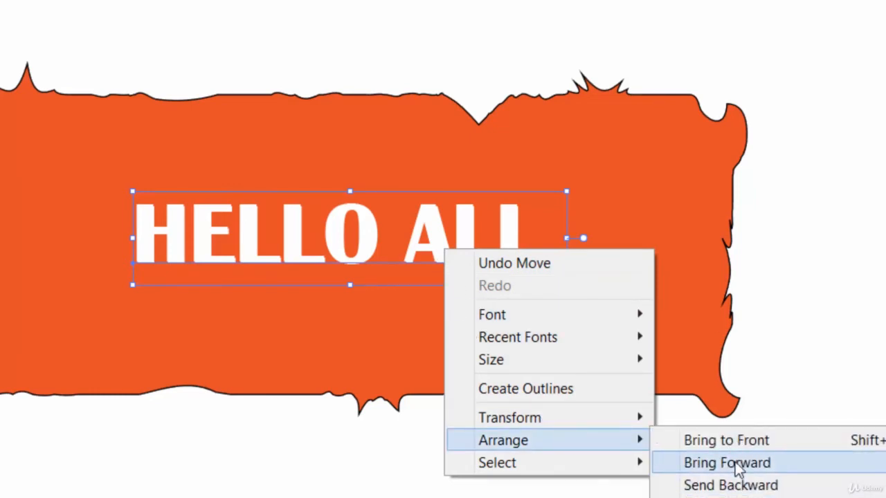
pyautogui.click(734, 486)
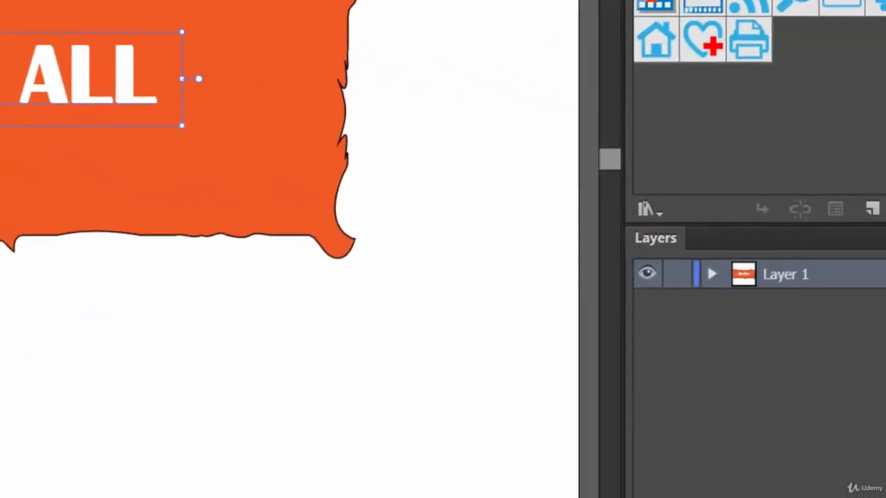
# Step: Expand Layer 1, select the lower "HELLO ALL" object and fill it with black as a drop shadow
pyautogui.click(712, 274)
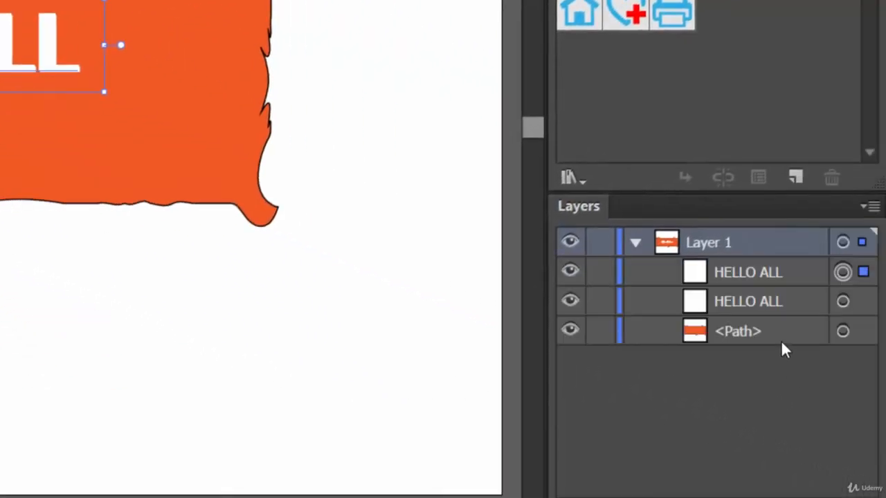
pyautogui.click(798, 302)
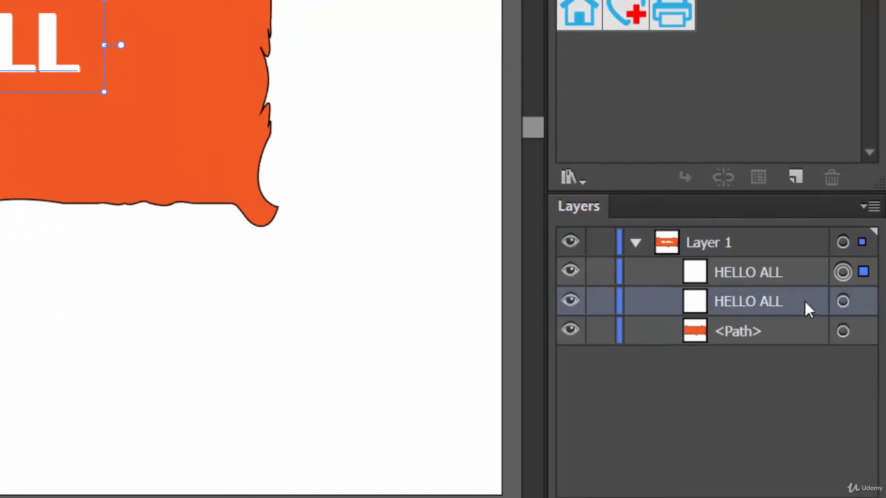
pyautogui.click(856, 302)
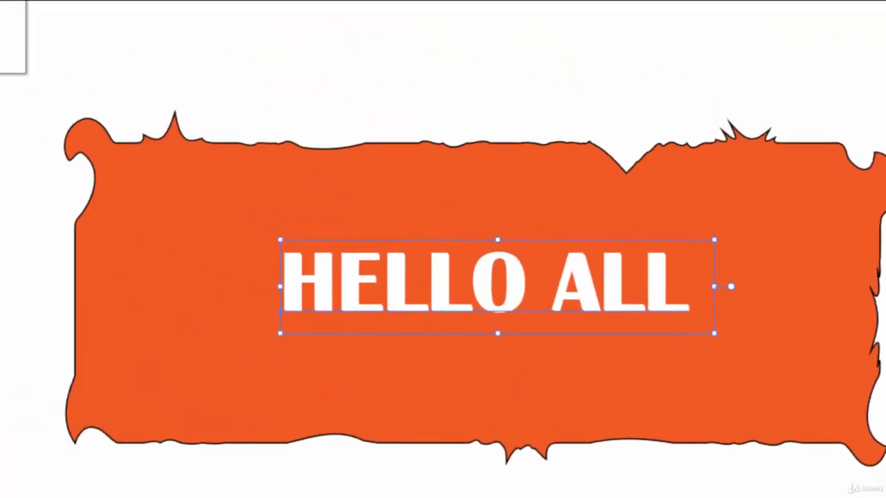
pyautogui.click(169, 2)
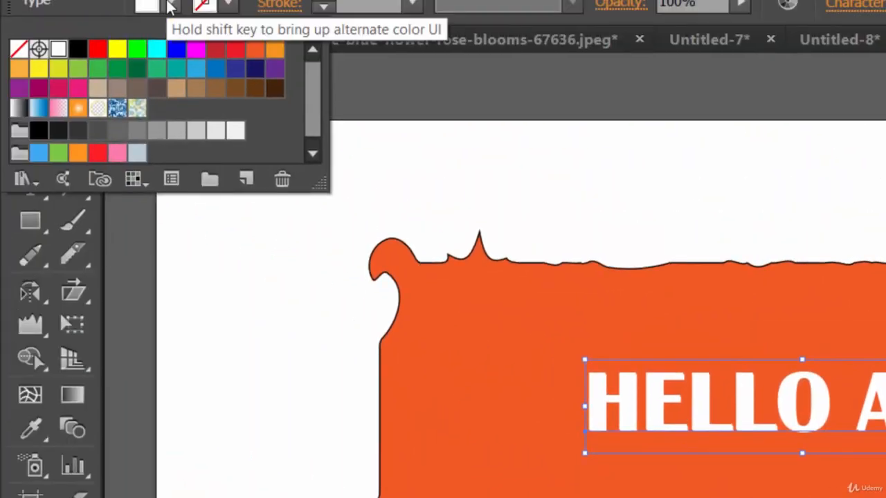
pyautogui.click(59, 135)
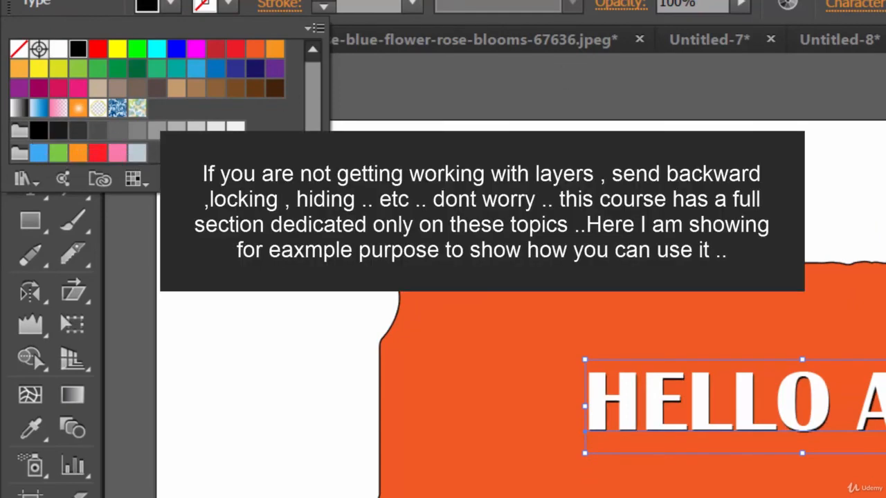
pyautogui.click(870, 234)
pyautogui.click(870, 234)
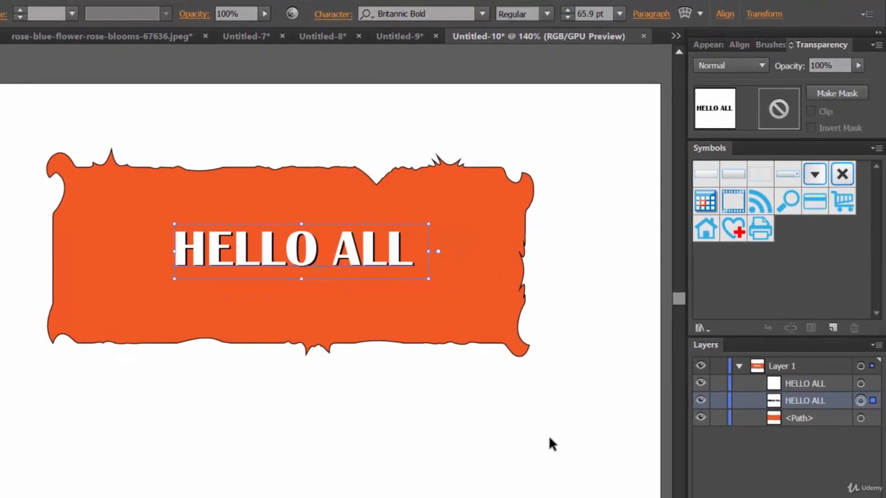
# Step: Nudge the black "HELLO ALL" shadow two steps right and one step down, and deselect it
pyautogui.press('Right')
pyautogui.press('Right')
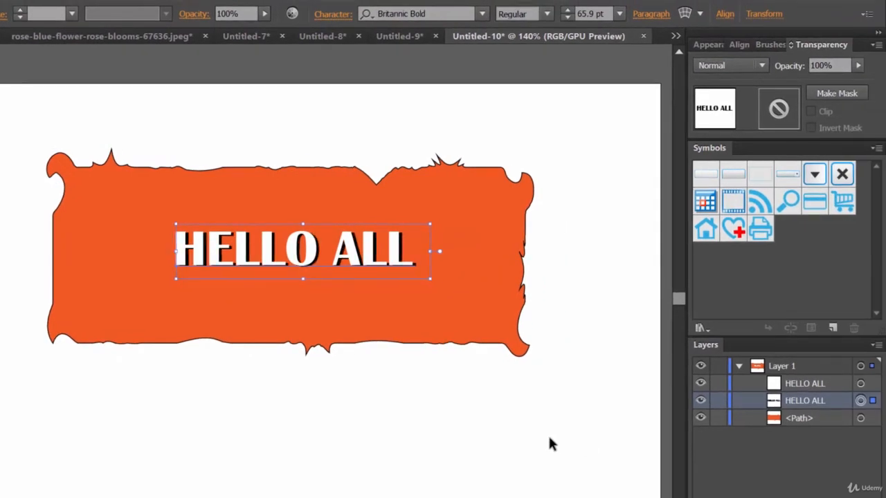
pyautogui.press('Down')
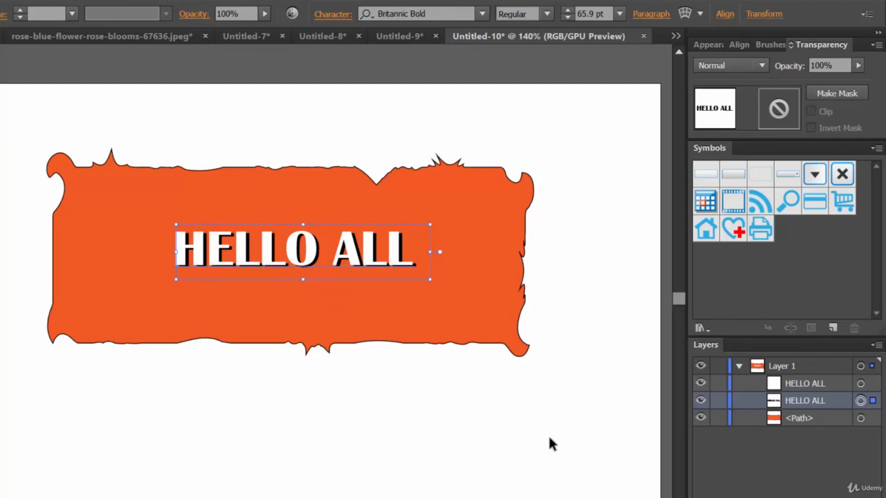
pyautogui.click(501, 477)
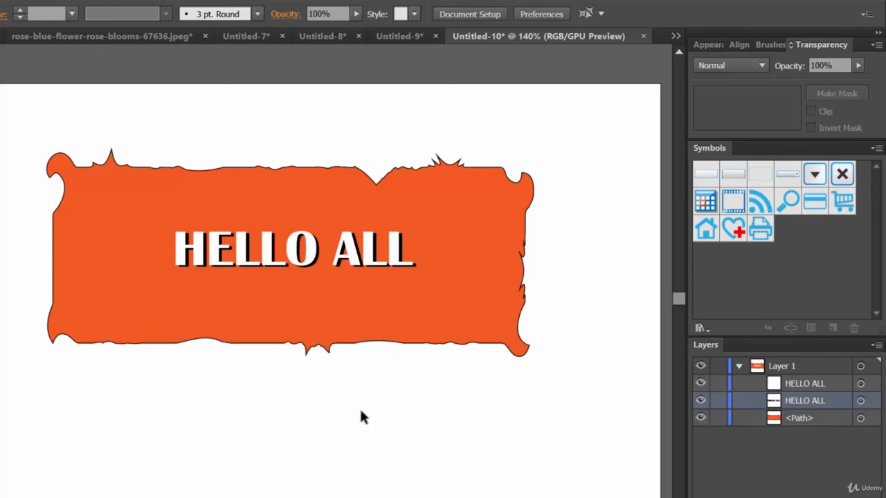
pyautogui.click(0, 201)
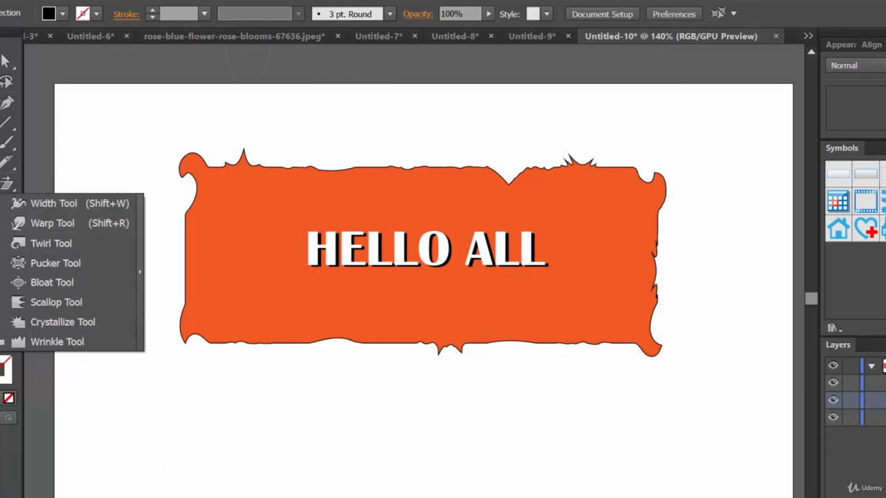
pyautogui.click(47, 298)
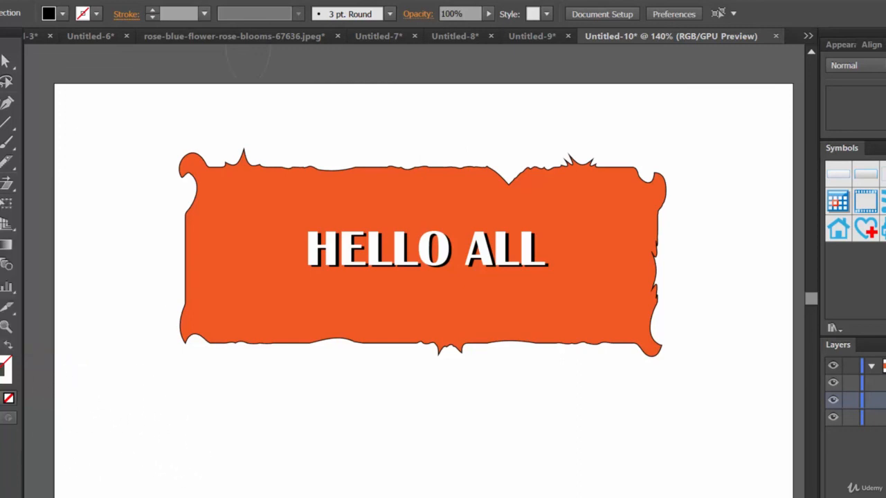
pyautogui.click(241, 153)
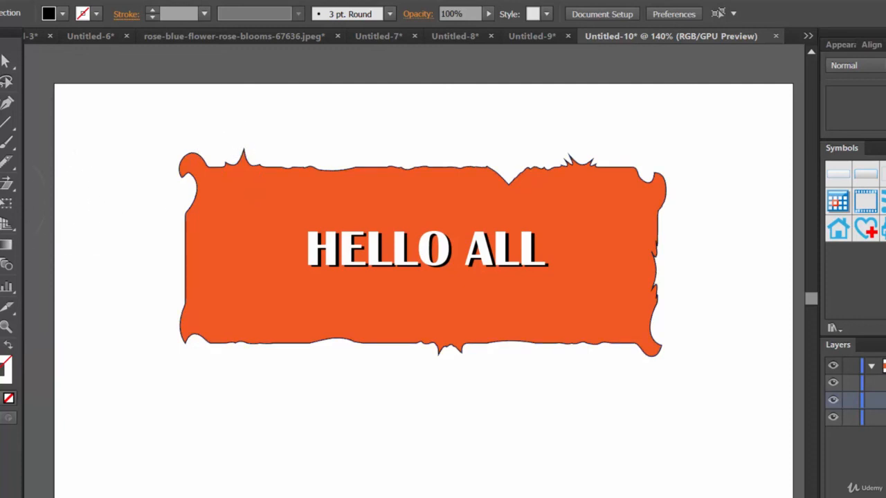
# Step: Try the Pucker tool along the banner's top edge and right side, enlarging the brush for the right corners
pyautogui.click(18, 206)
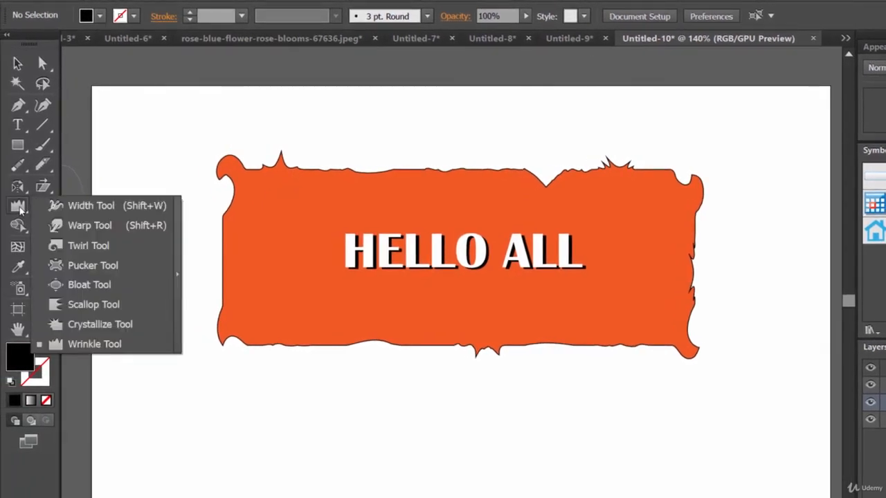
pyautogui.click(90, 266)
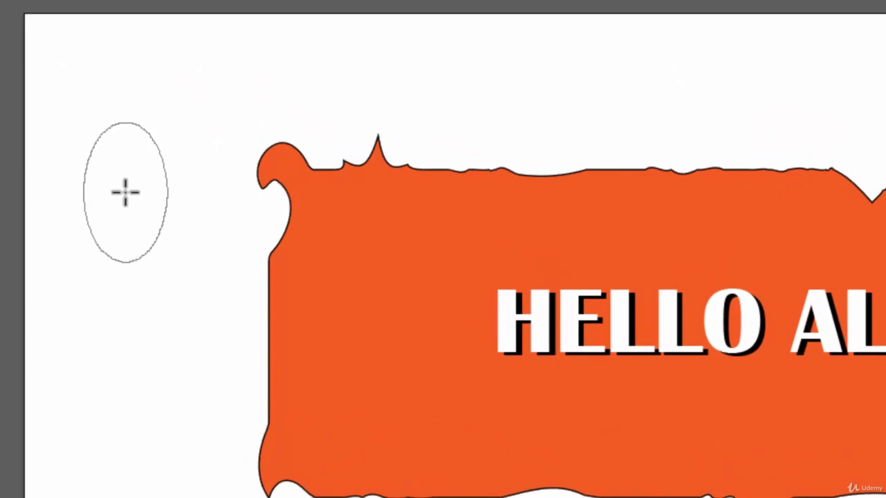
pyautogui.moveTo(125, 192)
pyautogui.mouseDown()
pyautogui.moveTo(148, 240)
pyautogui.moveTo(131, 151)
pyautogui.moveTo(139, 130)
pyautogui.moveTo(185, 128)
pyautogui.moveTo(171, 131)
pyautogui.moveTo(502, 215)
pyautogui.moveTo(493, 214)
pyautogui.moveTo(418, 197)
pyautogui.moveTo(689, 196)
pyautogui.moveTo(817, 209)
pyautogui.mouseUp()
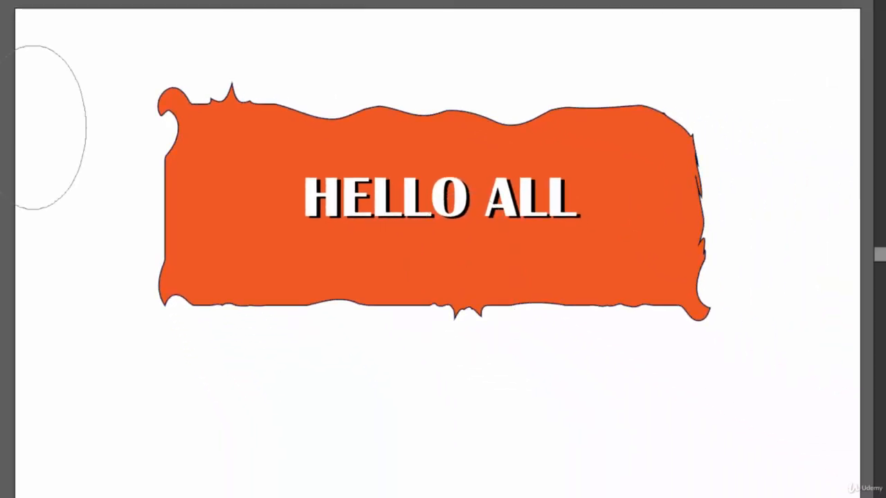
pyautogui.click(1, 143)
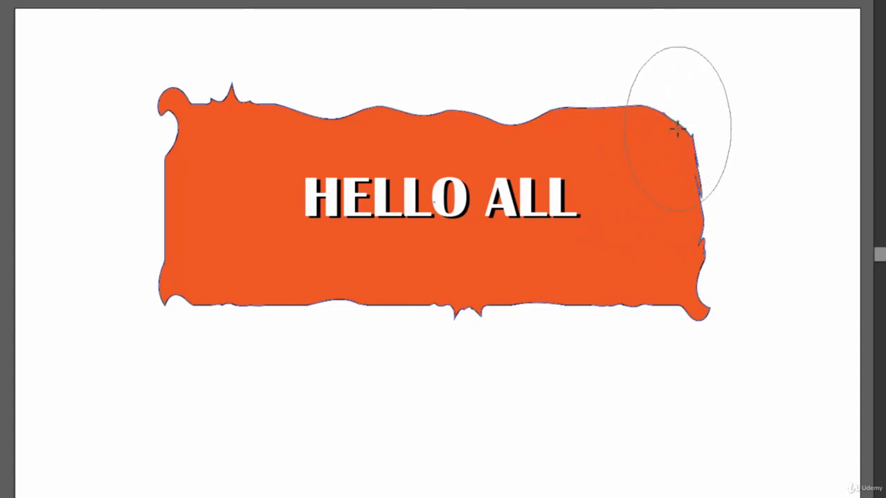
pyautogui.moveTo(678, 129)
pyautogui.mouseDown()
pyautogui.moveTo(681, 164)
pyautogui.moveTo(678, 116)
pyautogui.moveTo(721, 155)
pyautogui.moveTo(695, 140)
pyautogui.moveTo(726, 97)
pyautogui.moveTo(698, 95)
pyautogui.moveTo(701, 104)
pyautogui.mouseUp()
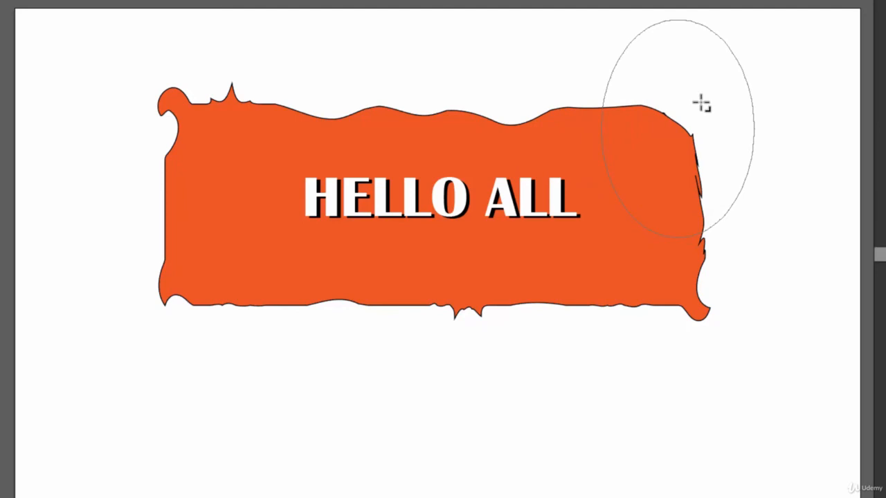
pyautogui.click(670, 147)
pyautogui.click(706, 288)
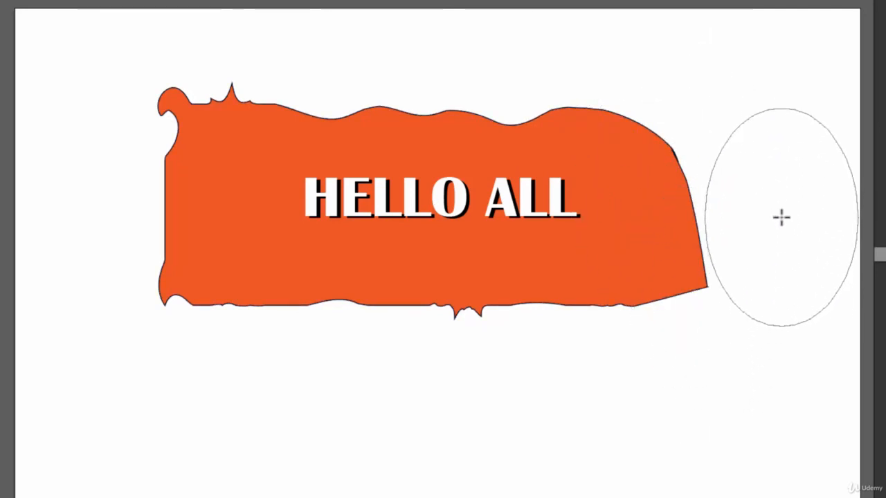
# Step: Undo the Pucker tool distortions on the orange banner and deselect the text
pyautogui.hotkey('ctrl', 'z')
pyautogui.hotkey('ctrl', 'z')
pyautogui.hotkey('ctrl', 'z')
pyautogui.hotkey('ctrl', 'z')
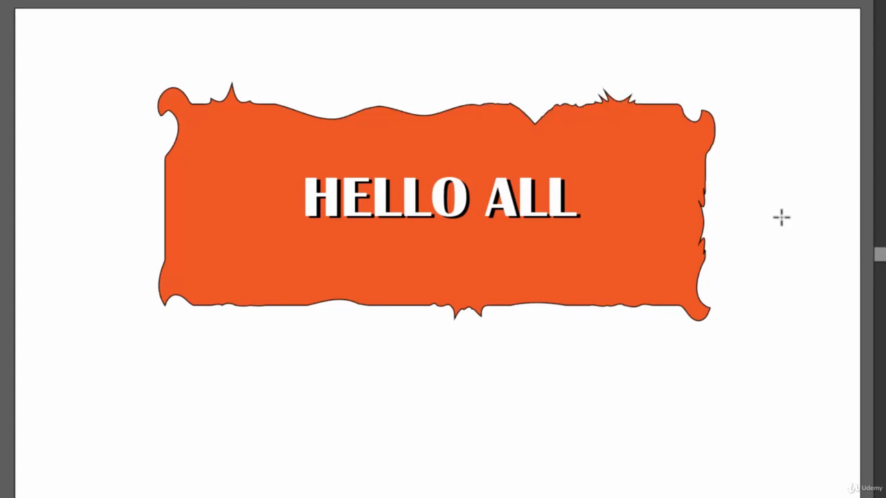
pyautogui.hotkey('ctrl', 'z')
pyautogui.hotkey('ctrl', 'z')
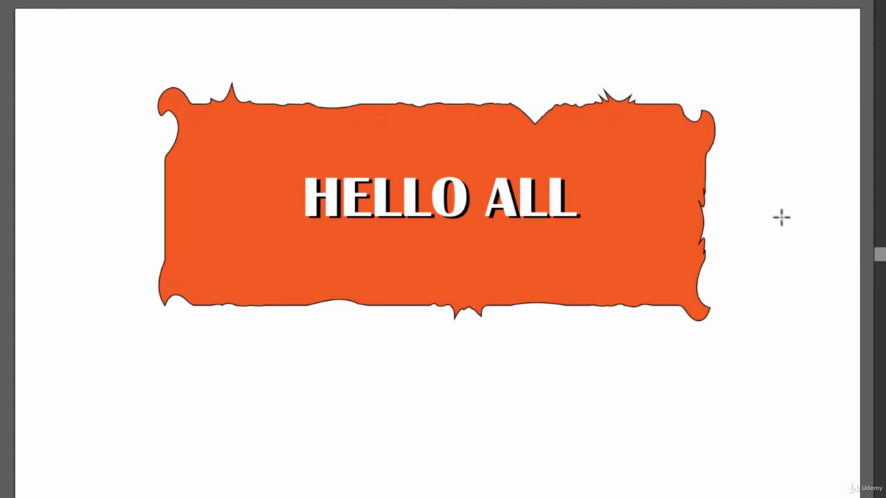
pyautogui.hotkey('ctrl', 'z')
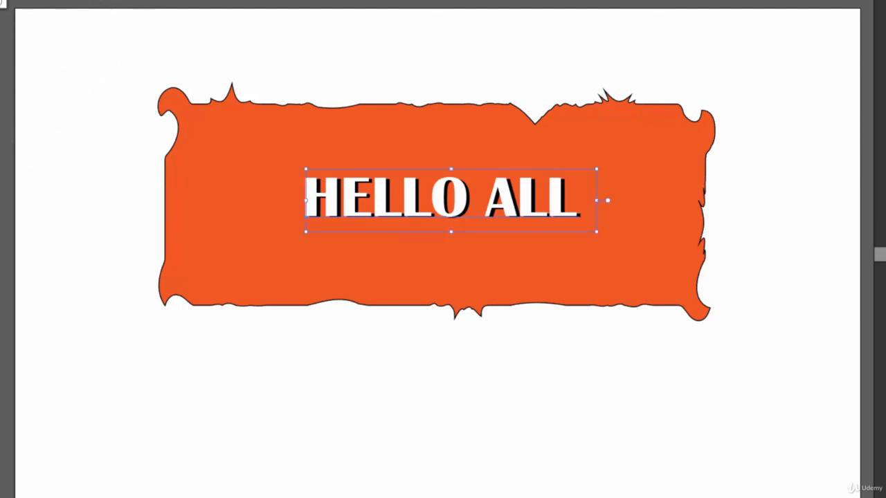
pyautogui.click(822, 187)
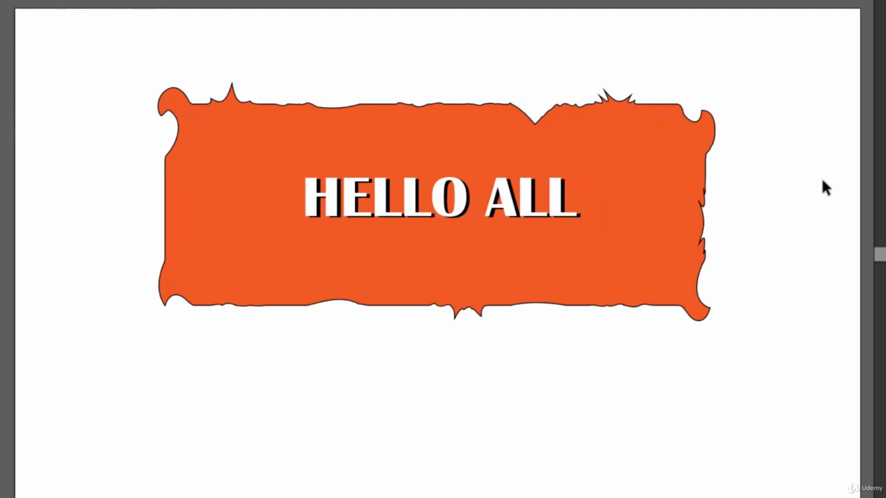